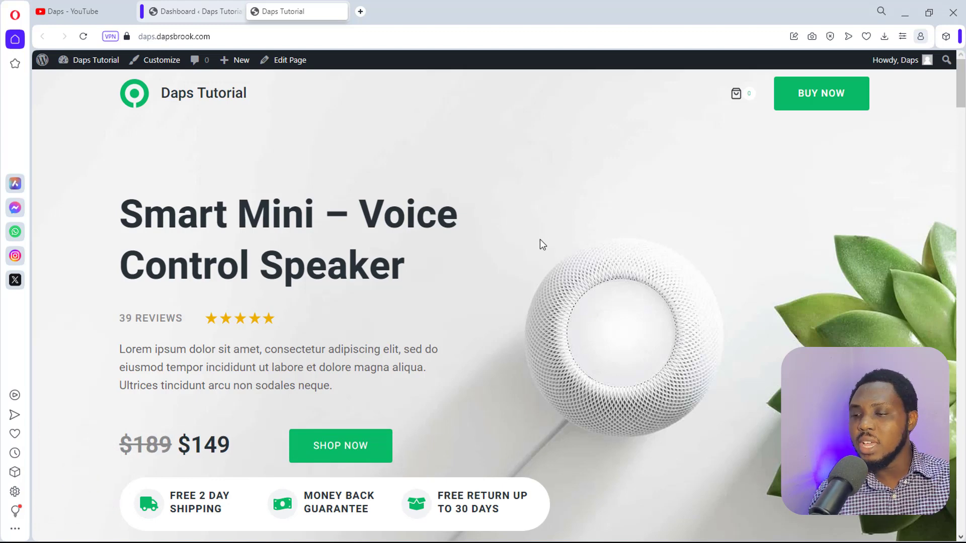
Step: Search the WordPress plugin directory for "hustle" on the Daps Tutorial site, then install and activate the Hustle plugin
left_click(198, 11)
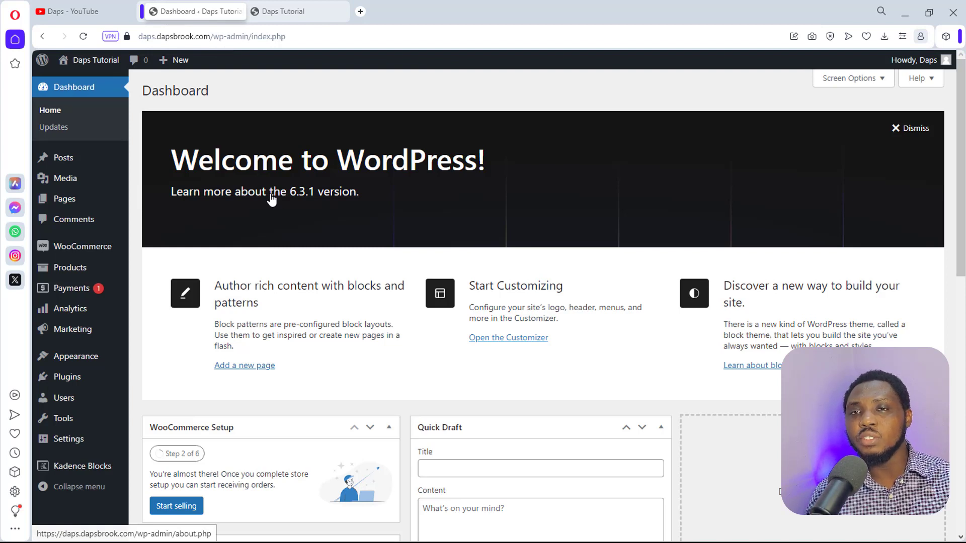
mouse_move(71, 380)
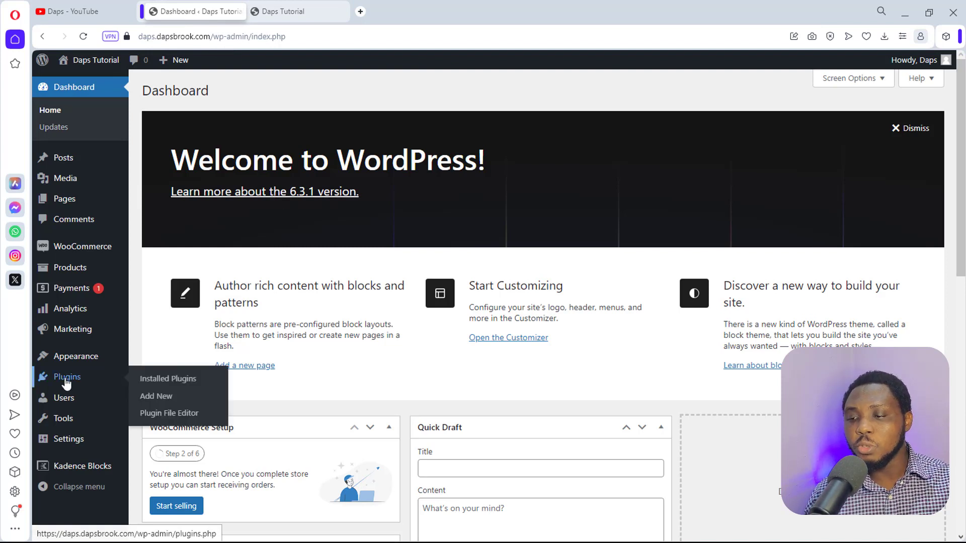
left_click(158, 398)
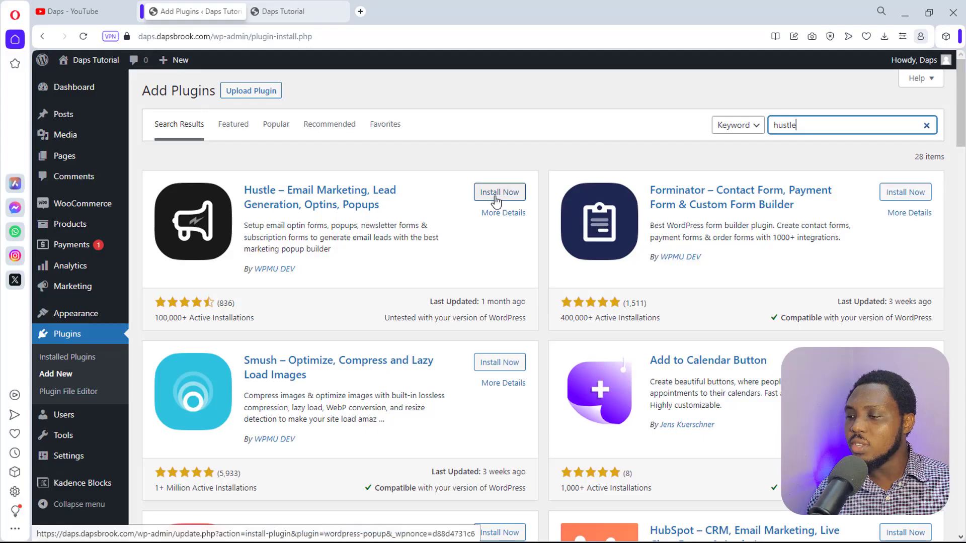
left_click(495, 193)
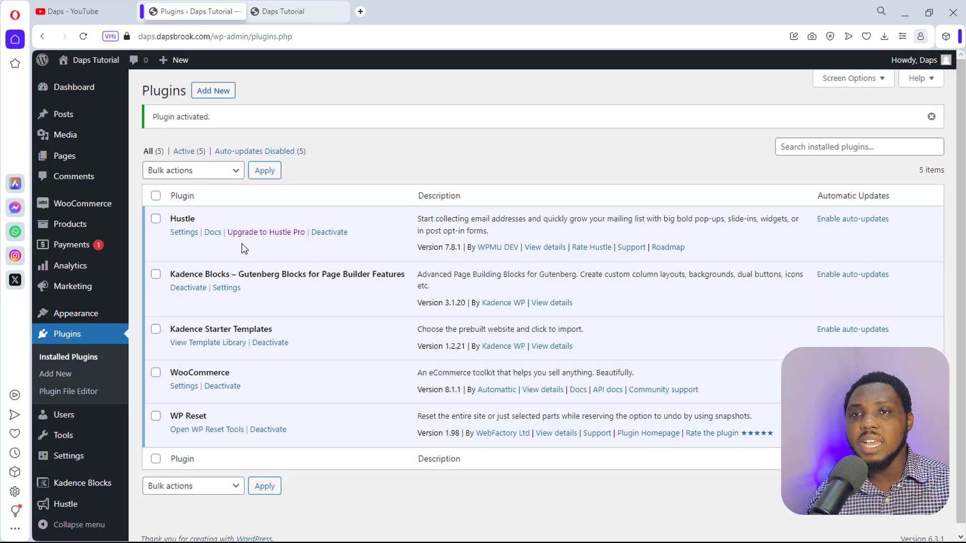
Step: Create a Hustle pop-up named "Exit intent" of type Email Opt-in and proceed to its template choice
scroll(243, 249, "down", 1)
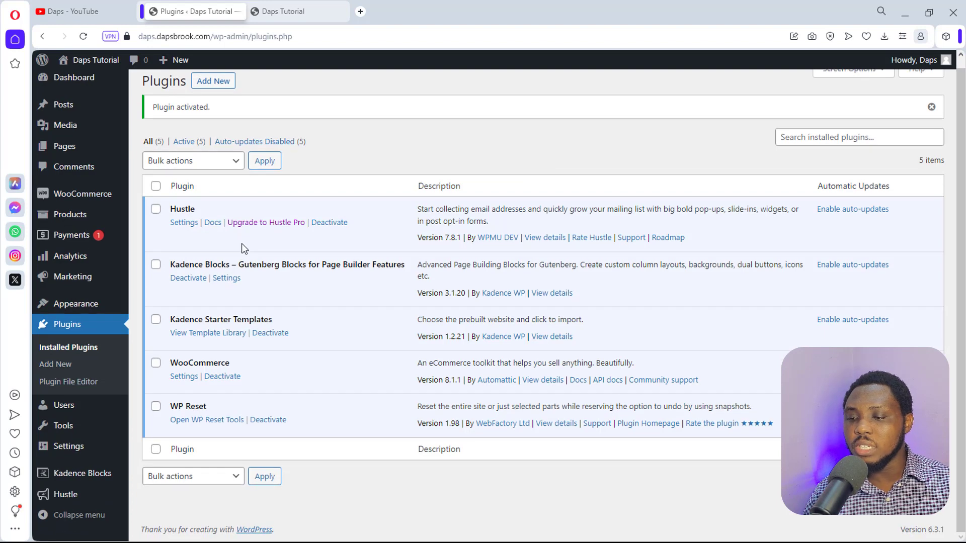
mouse_move(60, 499)
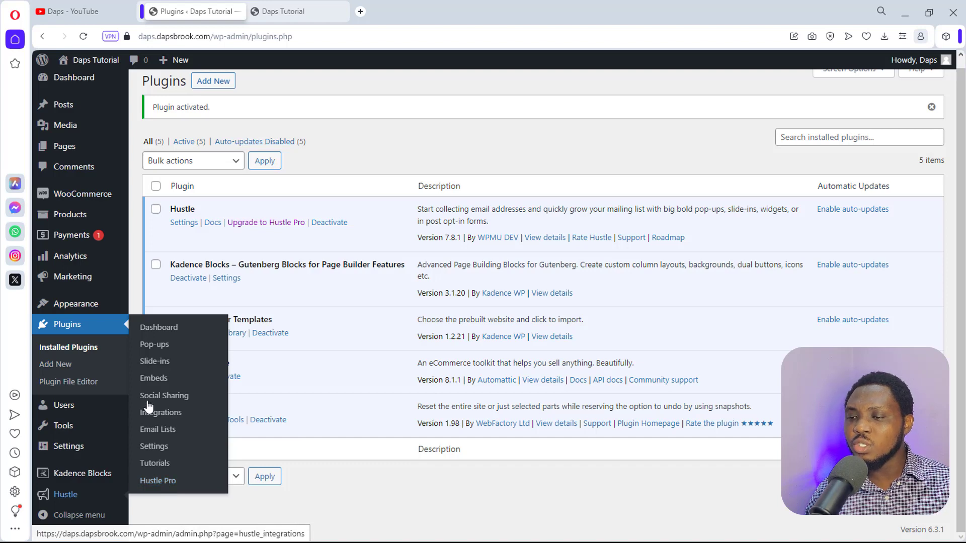
left_click(154, 347)
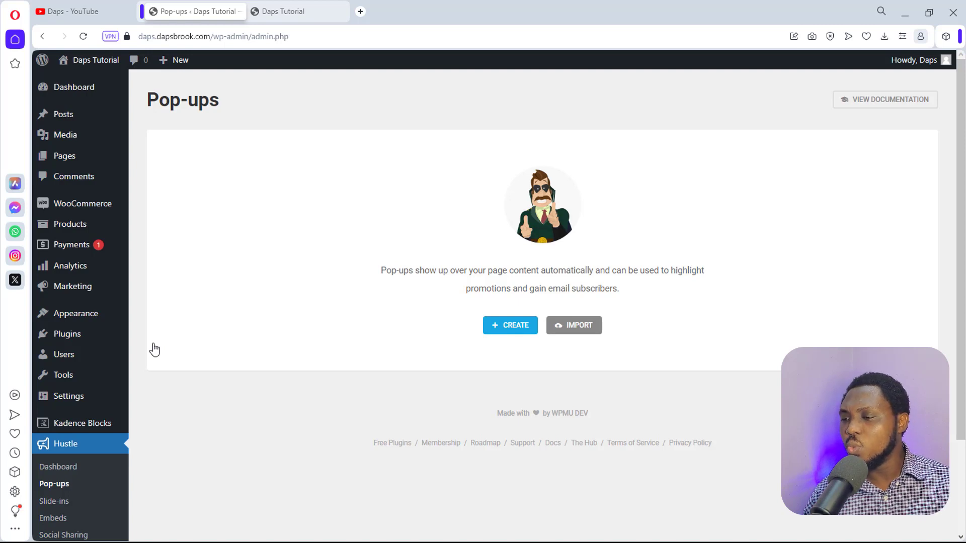
left_click(511, 332)
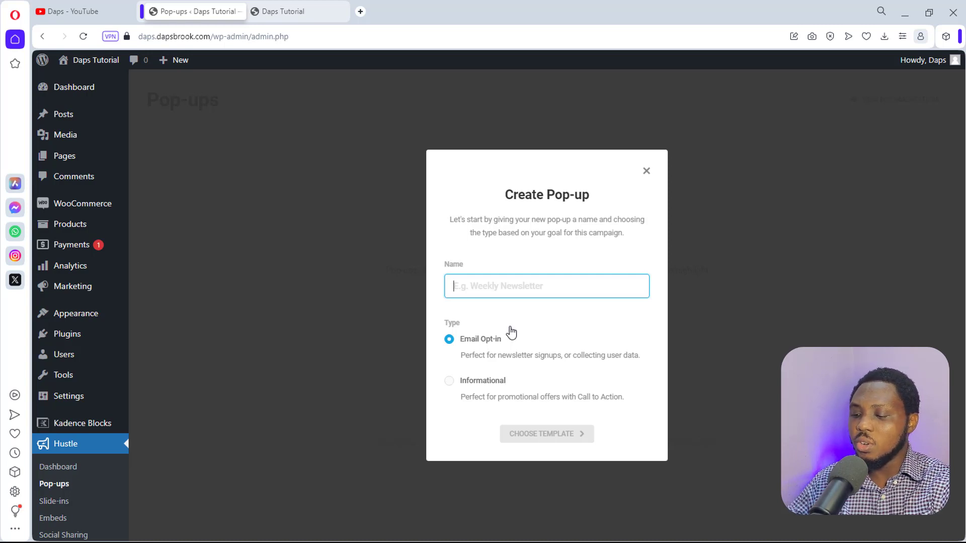
type("Exit ")
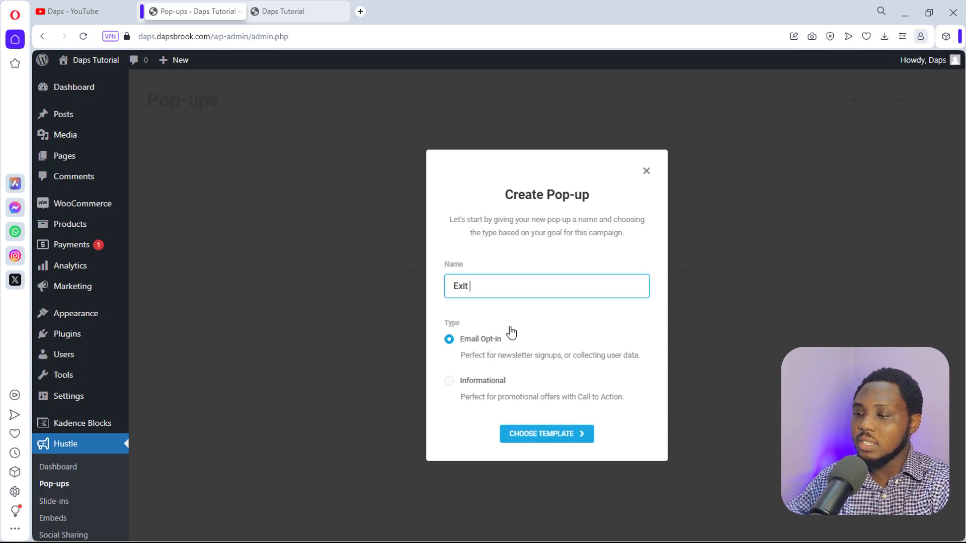
type("intent")
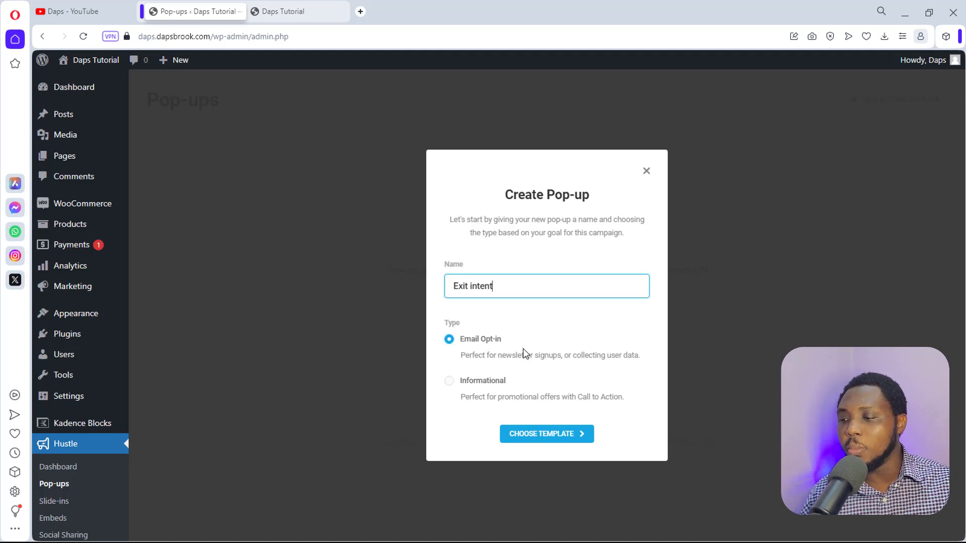
left_click(540, 434)
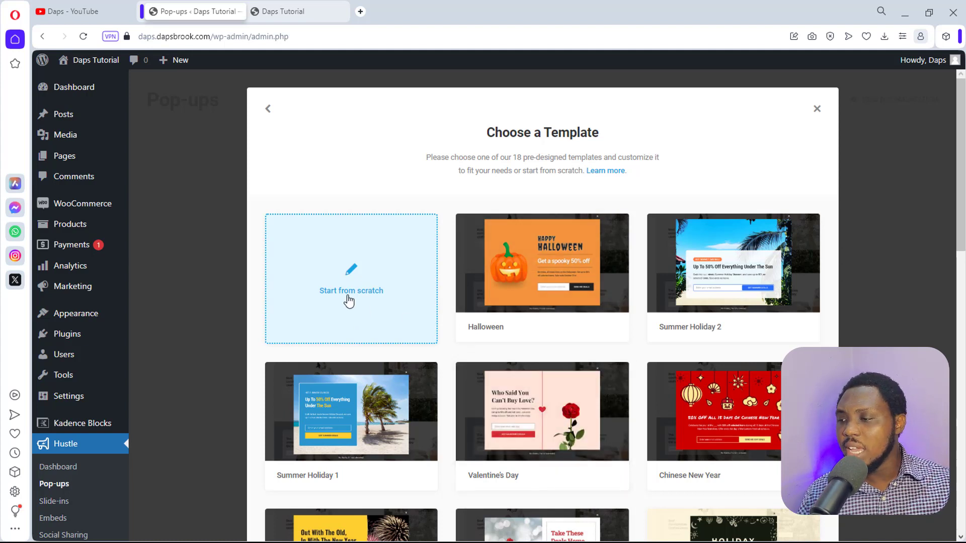
Step: Browse the pop-up templates, preview the Pandemic template and choose it for the new pop-up
scroll(536, 301, "down", 2)
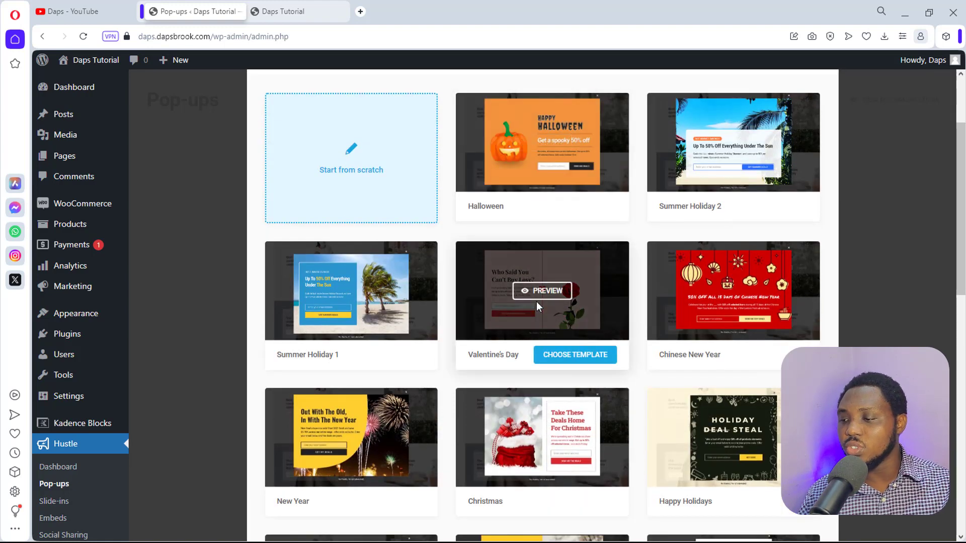
scroll(633, 325, "down", 5)
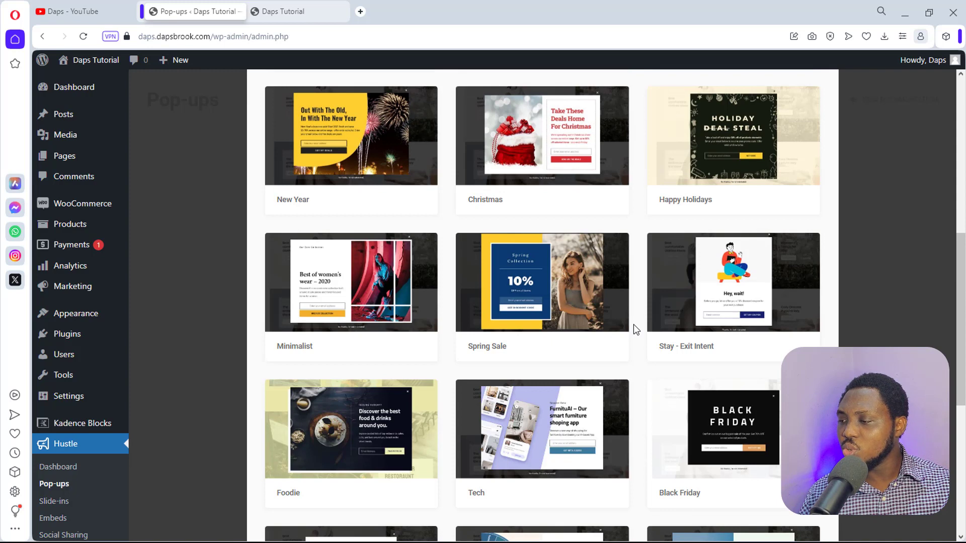
scroll(633, 324, "down", 6)
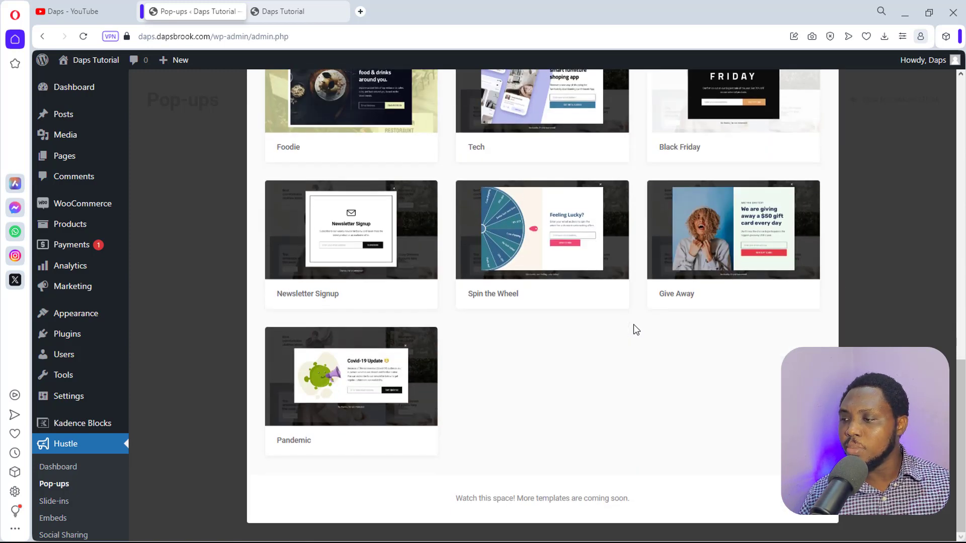
mouse_move(280, 376)
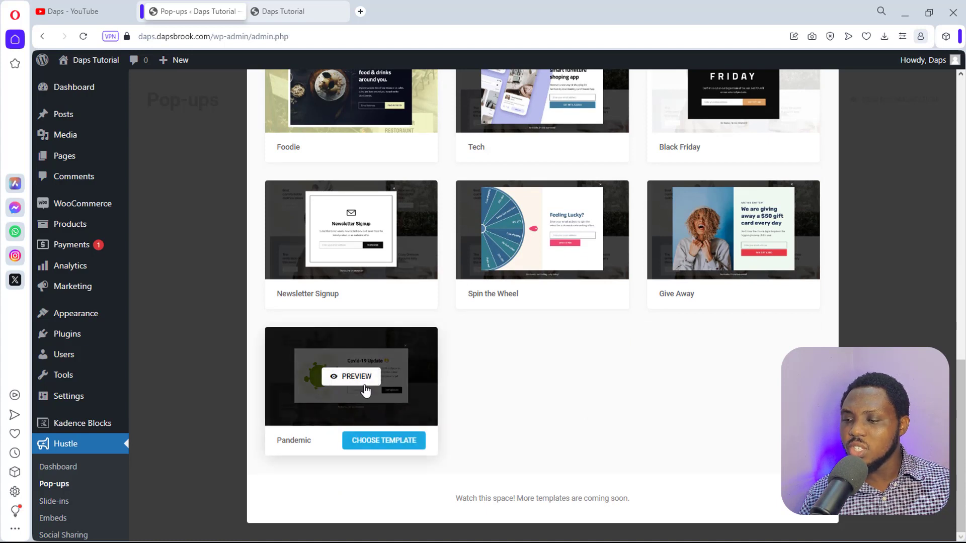
left_click(352, 382)
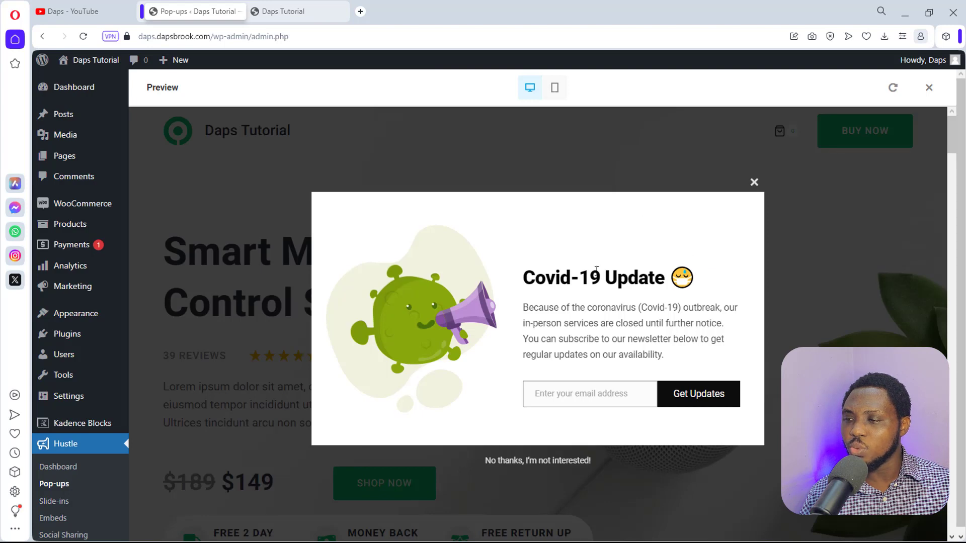
left_click(929, 87)
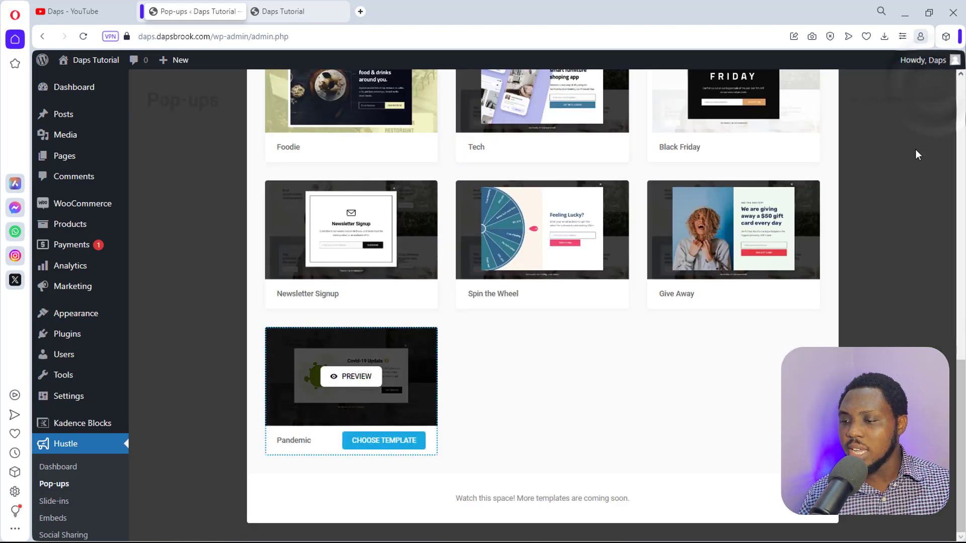
left_click(374, 441)
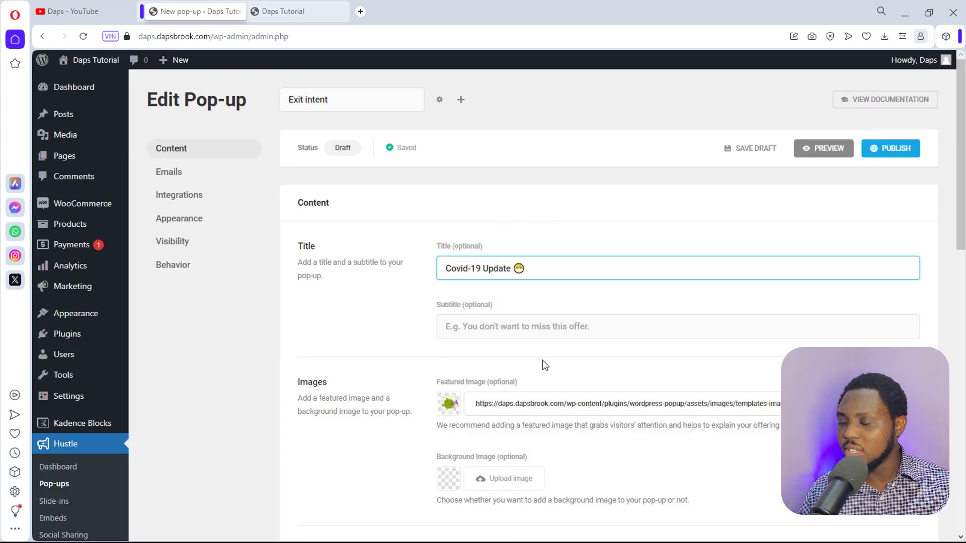
Step: Replace the pop-up's title with "Here Is Your Last Chance!"
left_click_drag(534, 269, 416, 272)
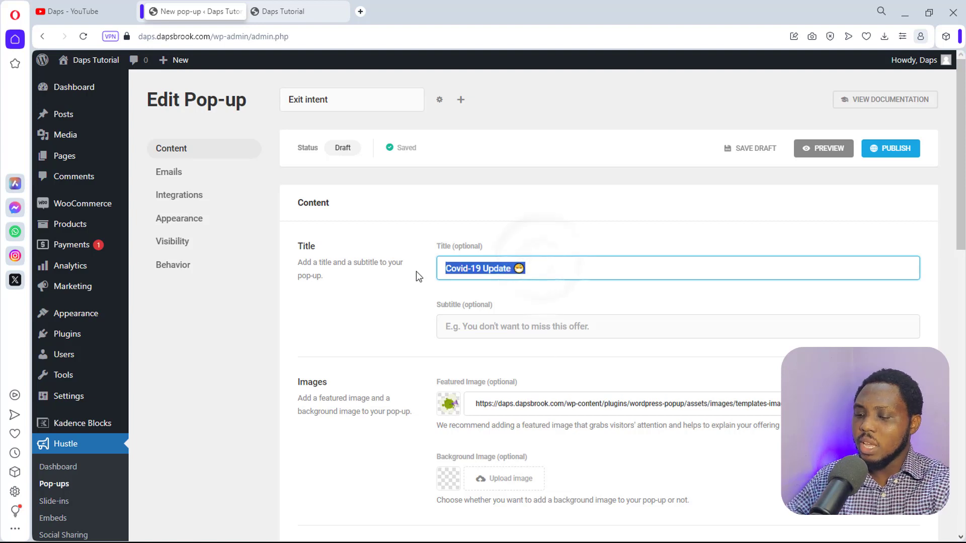
type("Here Is Your Last Chance!")
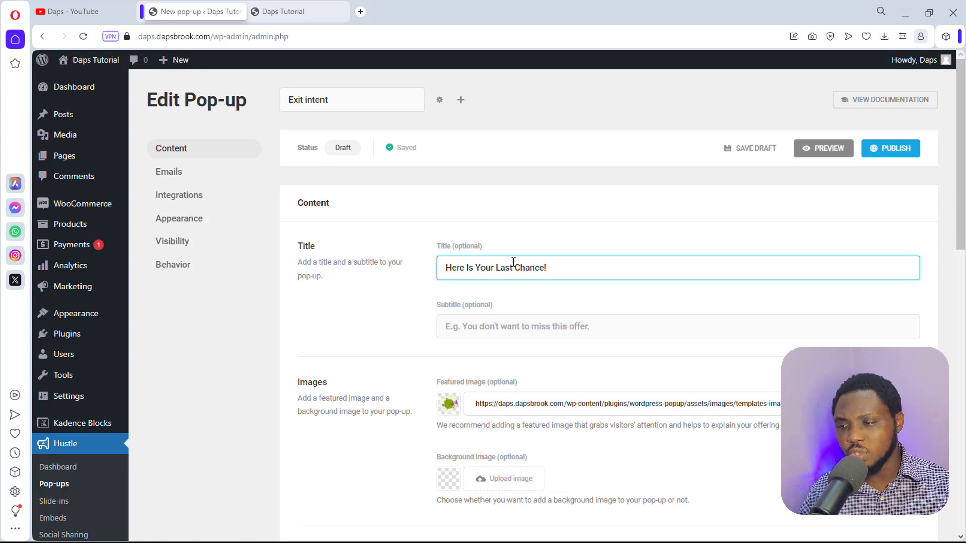
left_click(481, 327)
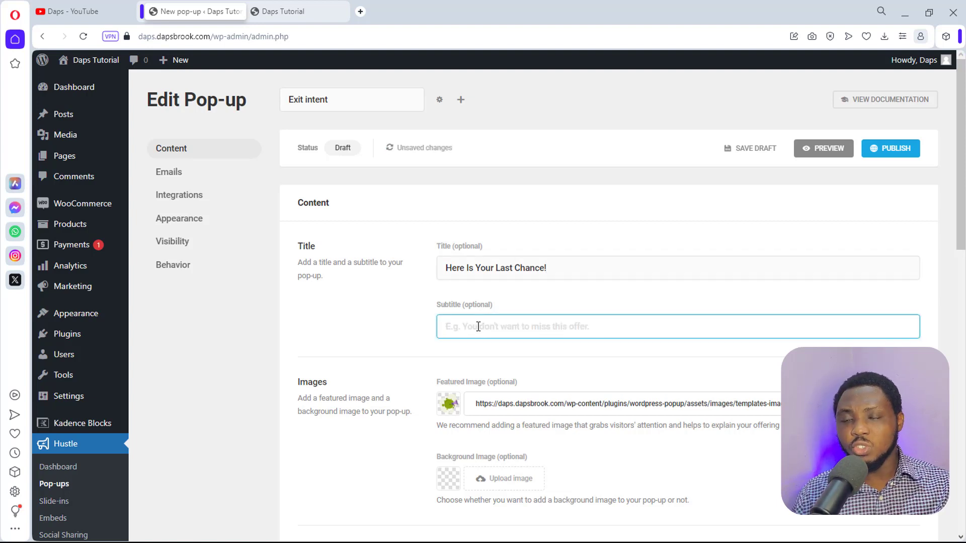
Step: Replace the pop-up's featured image with the dark speaker photo tron-le-0xgeoj9P-8U-unsplash.jpg from the media library
scroll(478, 327, "down", 1)
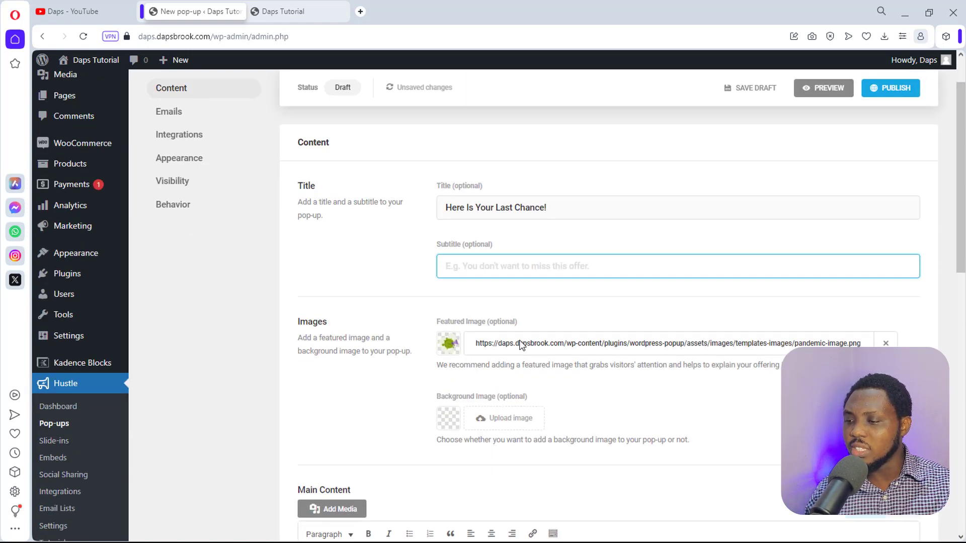
left_click(885, 343)
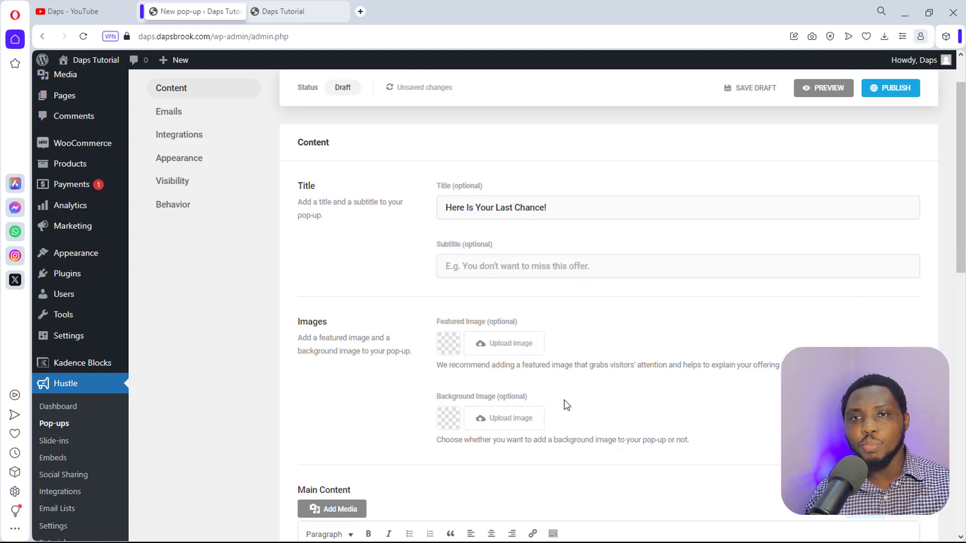
left_click(504, 343)
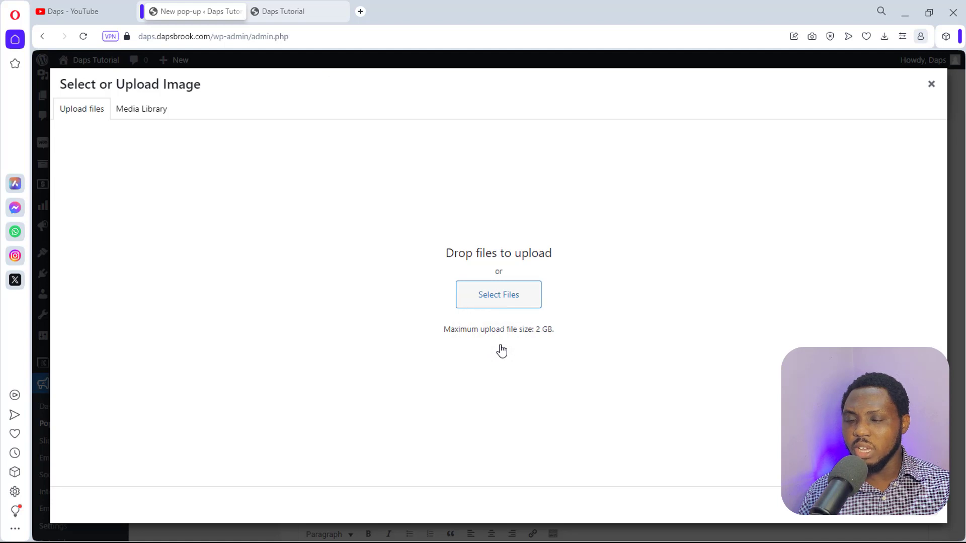
left_click(131, 110)
left_click(480, 383)
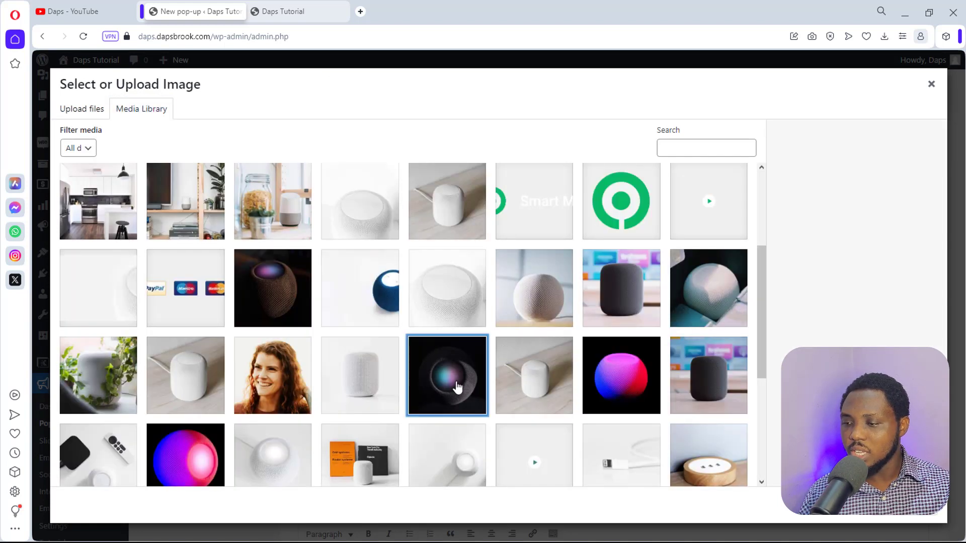
left_click(878, 505)
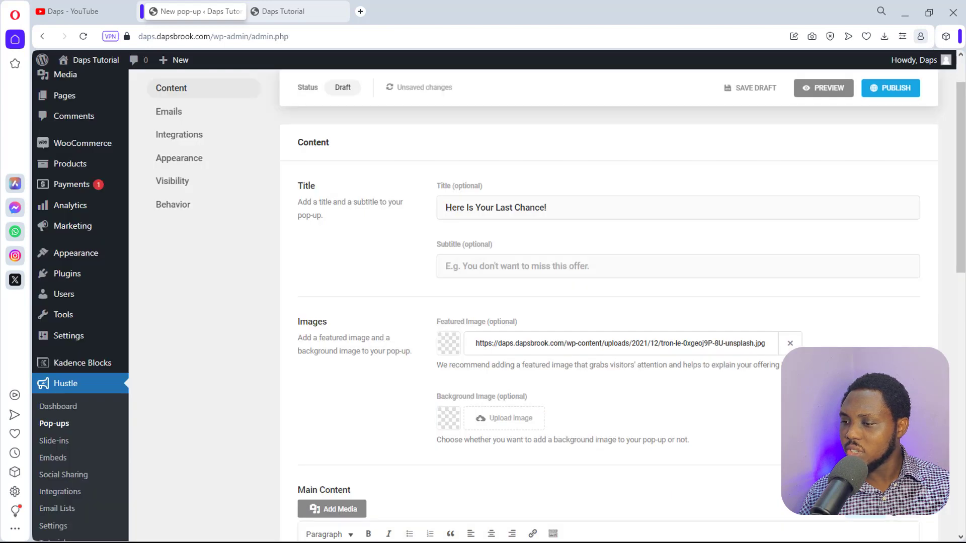
Step: Replace the main content with text offering the Bluetooth speaker at 50% off in the blackfriday special and a coupon code in exchange for an email
scroll(645, 483, "down", 2)
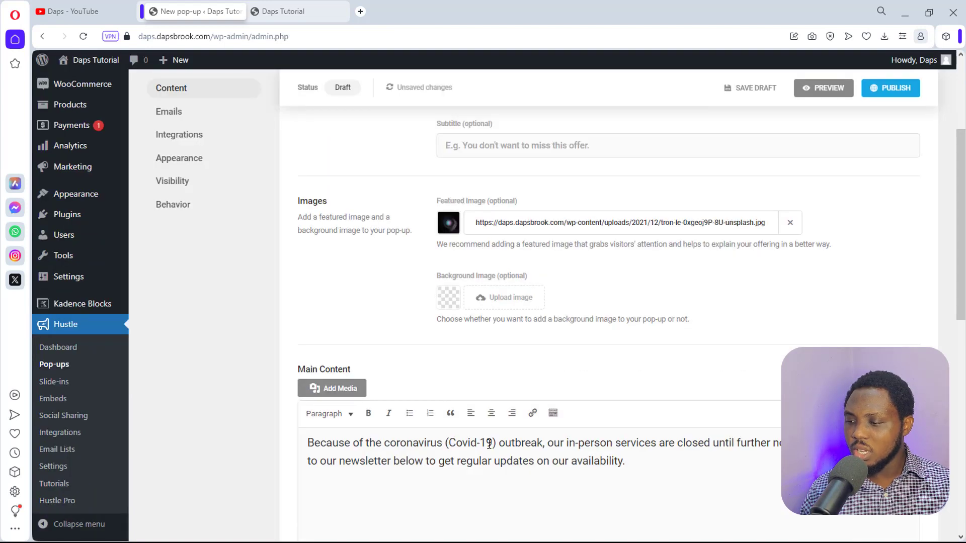
left_click_drag(643, 461, 307, 444)
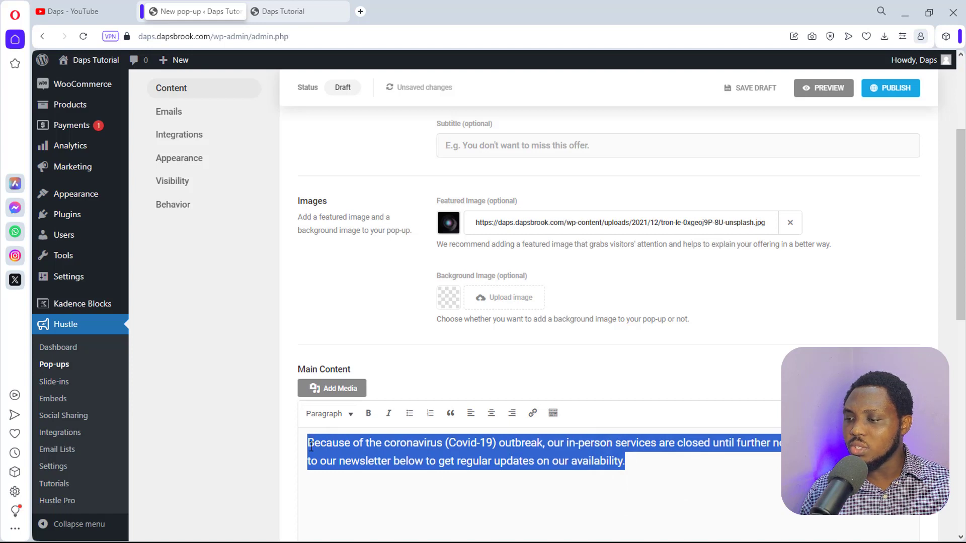
type("Grab this amazing Bluetooth speaker for 50% off in our ongoing blackfriday special offer. Give us your email and we'll send a coupon code to you.")
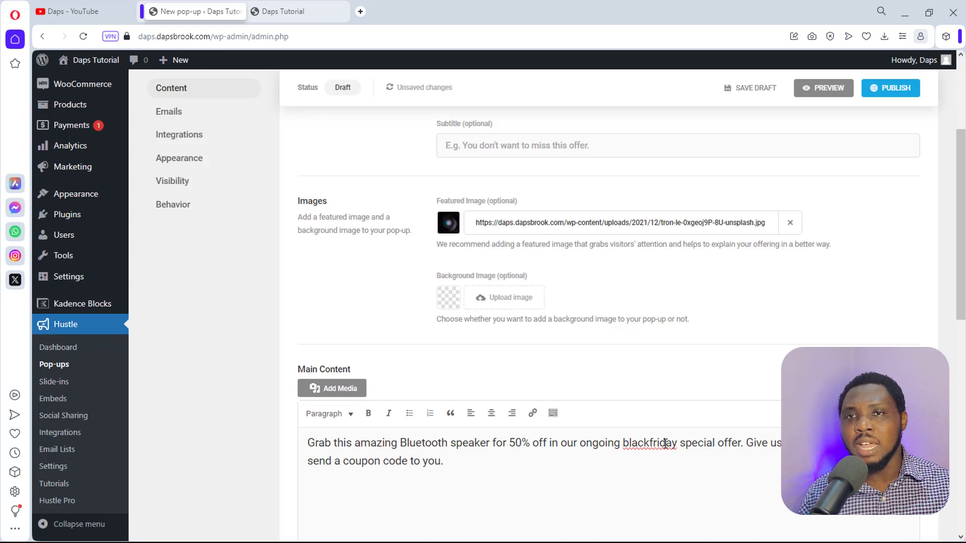
Step: Enter "This offer would be gone in the next 24 hours" as the pop-up's subtitle
scroll(665, 444, "up", 4)
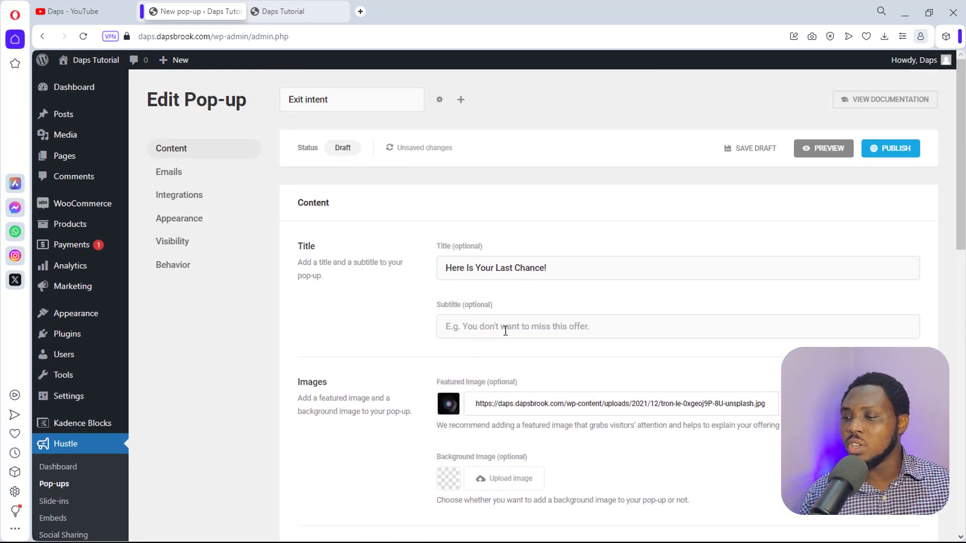
left_click(481, 329)
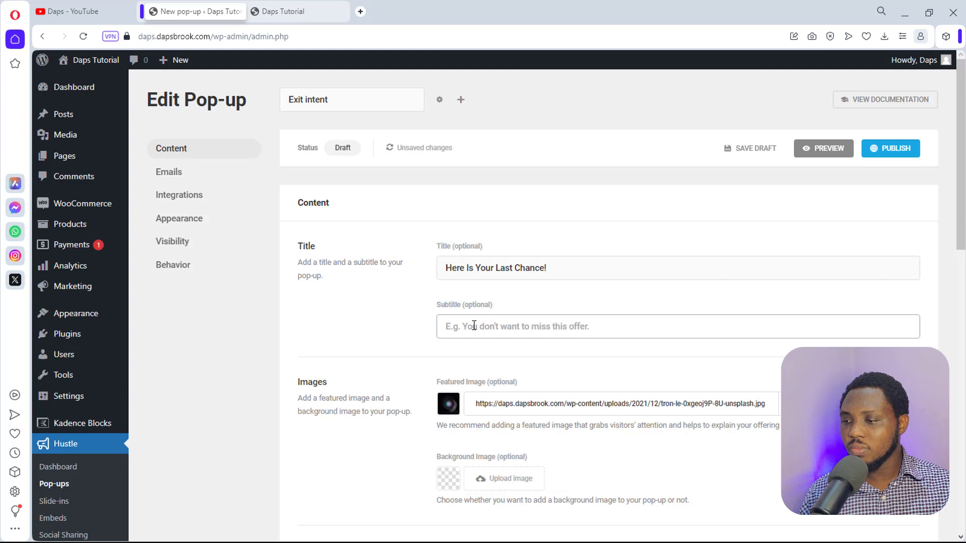
left_click(474, 325)
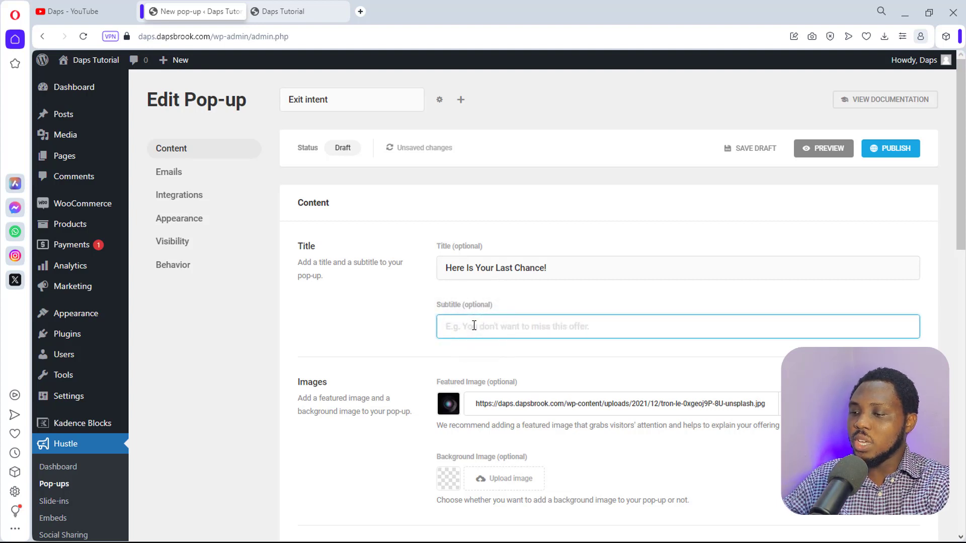
type("This offer ")
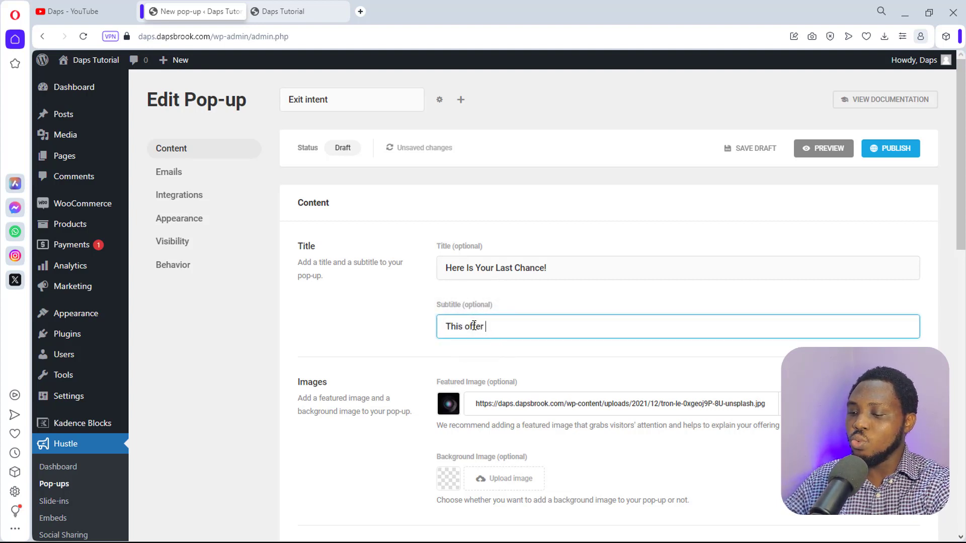
type("would be gone")
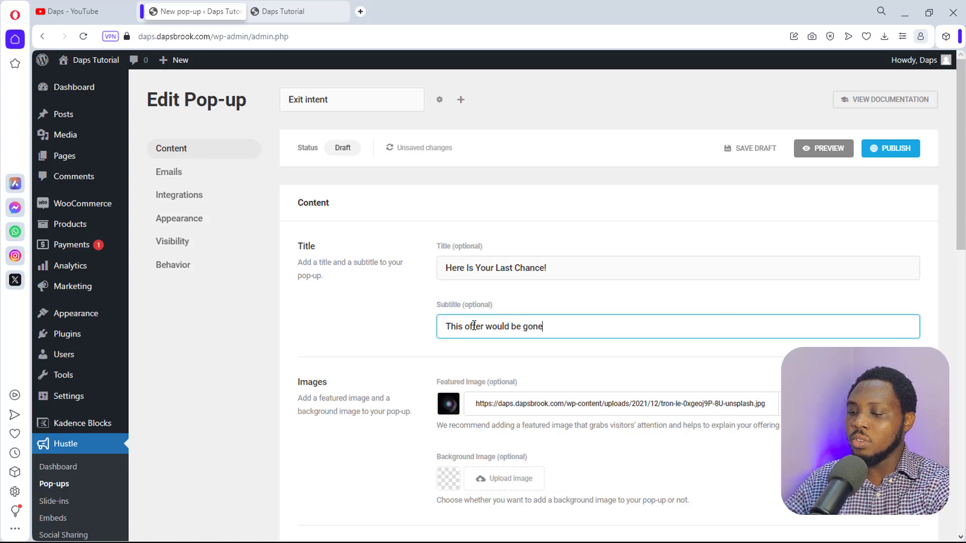
type(" in the n")
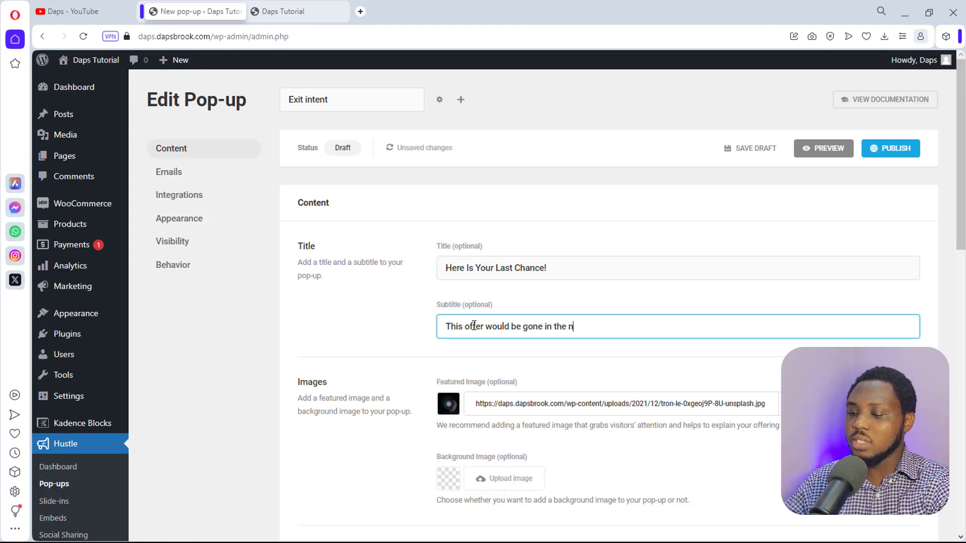
type("ext 24 ")
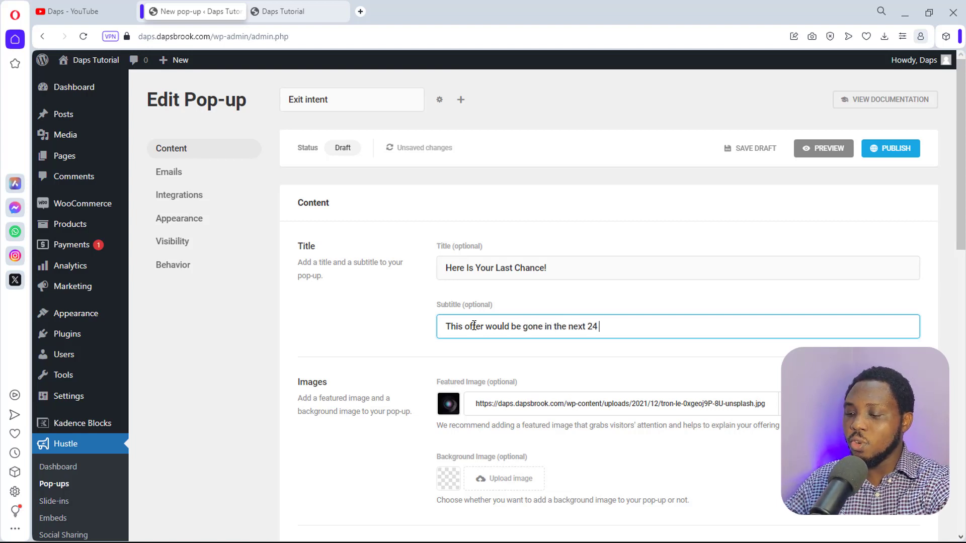
type("hours")
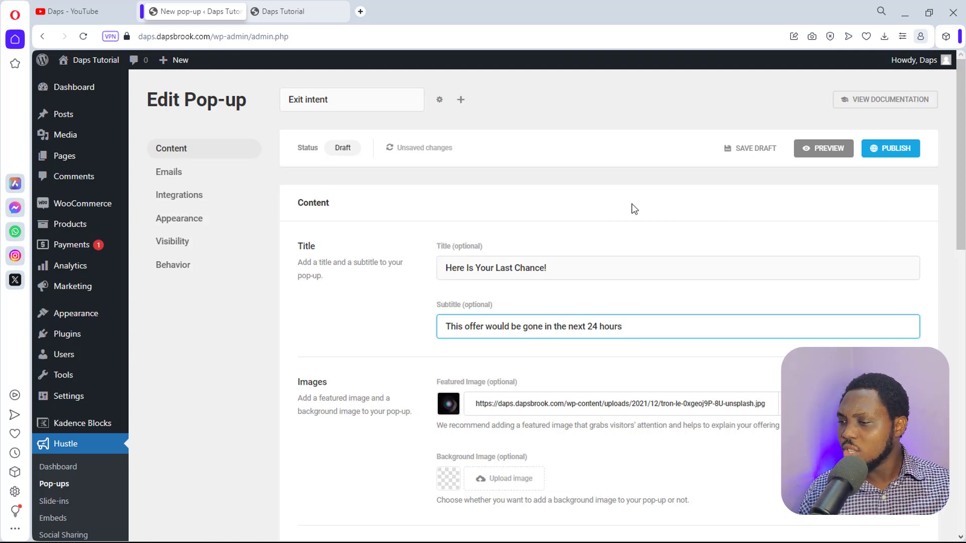
Step: Preview the pop-up on the site to check its title, subtitle, image and text, and close the preview
left_click(835, 150)
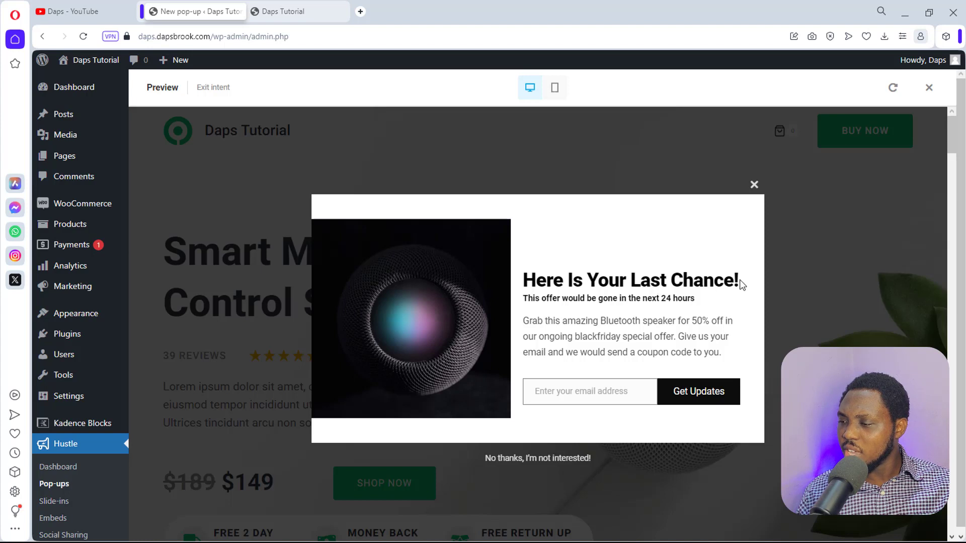
left_click_drag(740, 280, 533, 284)
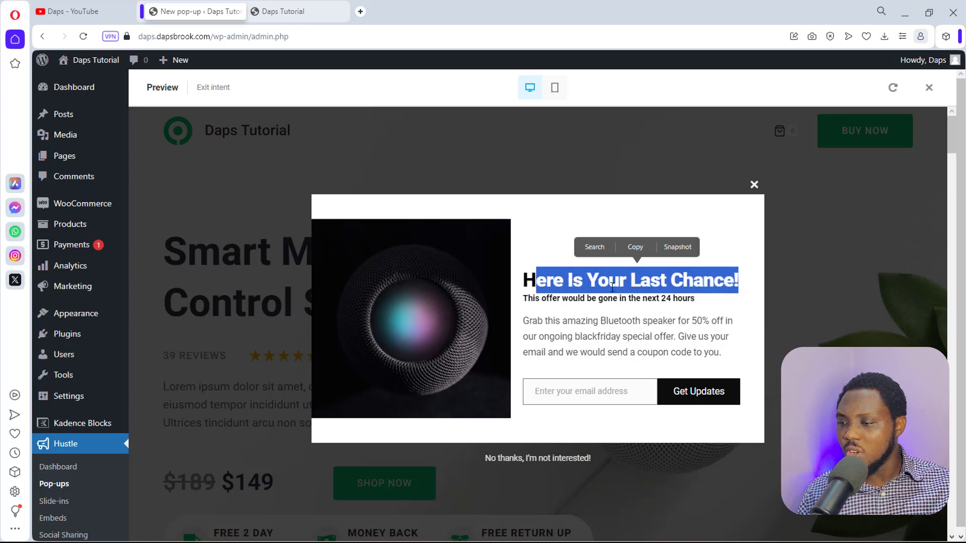
left_click(754, 186)
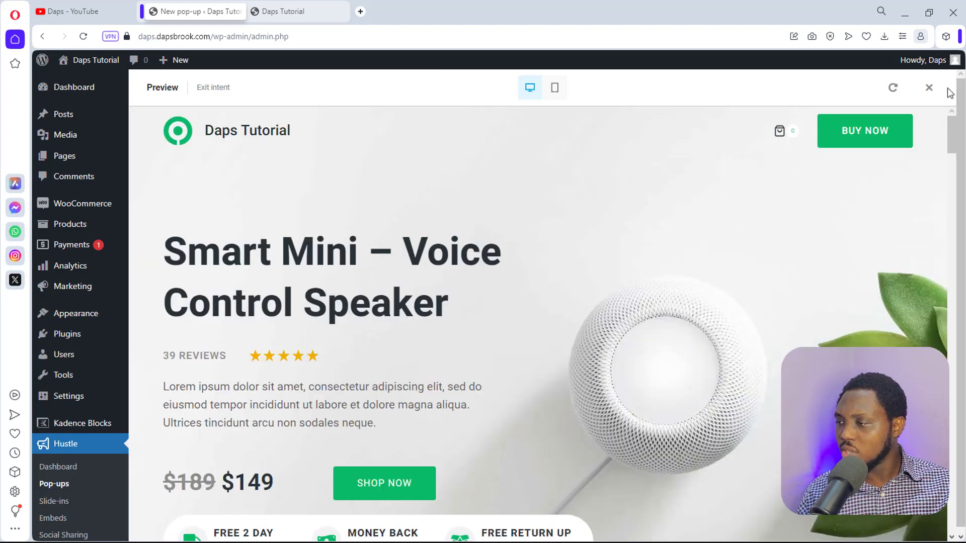
left_click(929, 88)
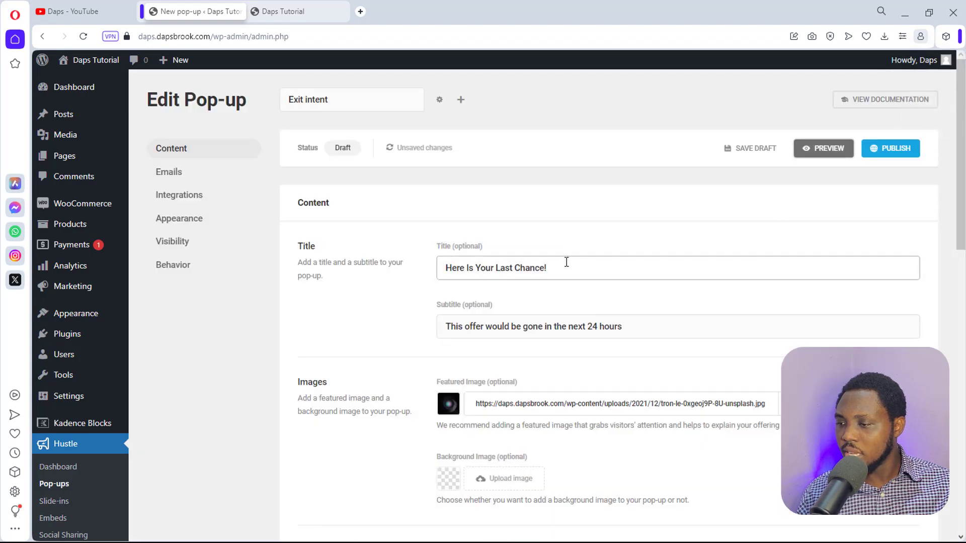
Step: Change the pop-up's title to "Get 50% Off Now!" and replace its featured image with product-2.jpg from the media library
left_click_drag(565, 262, 385, 277)
type("Get 50% Off Now!")
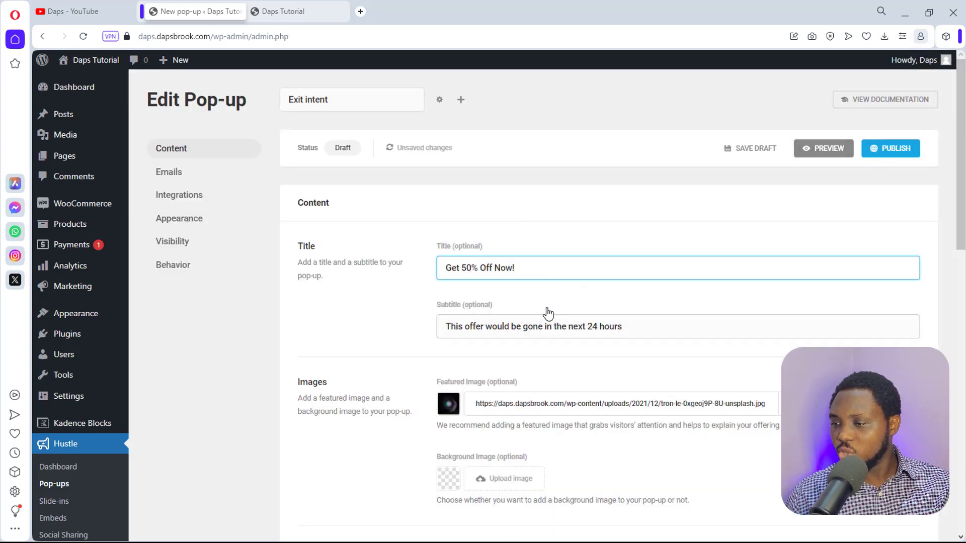
scroll(547, 315, "down", 5)
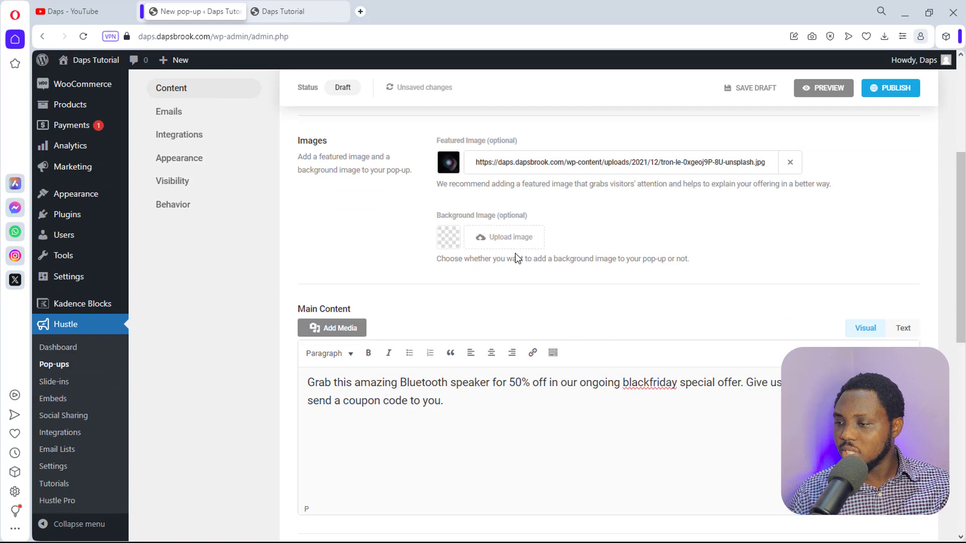
left_click(448, 164)
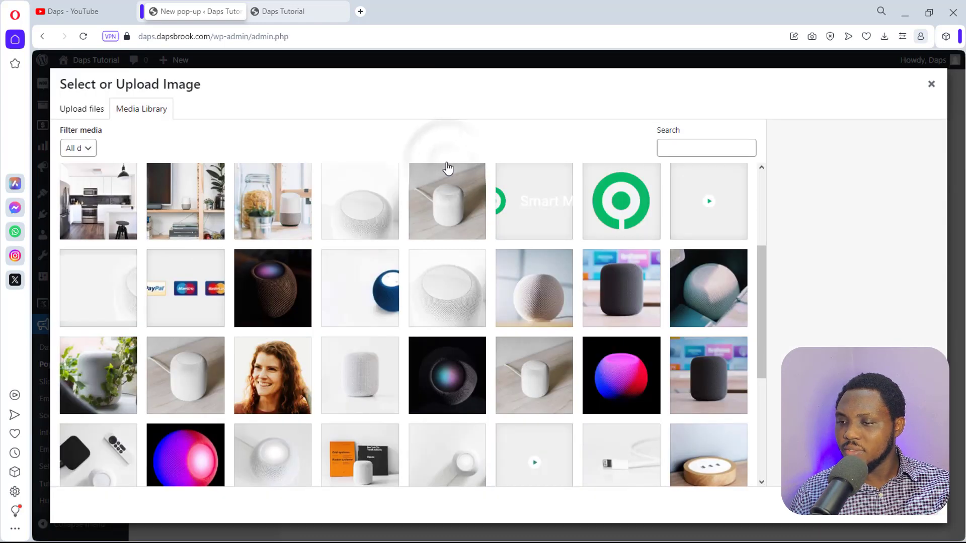
left_click(459, 197)
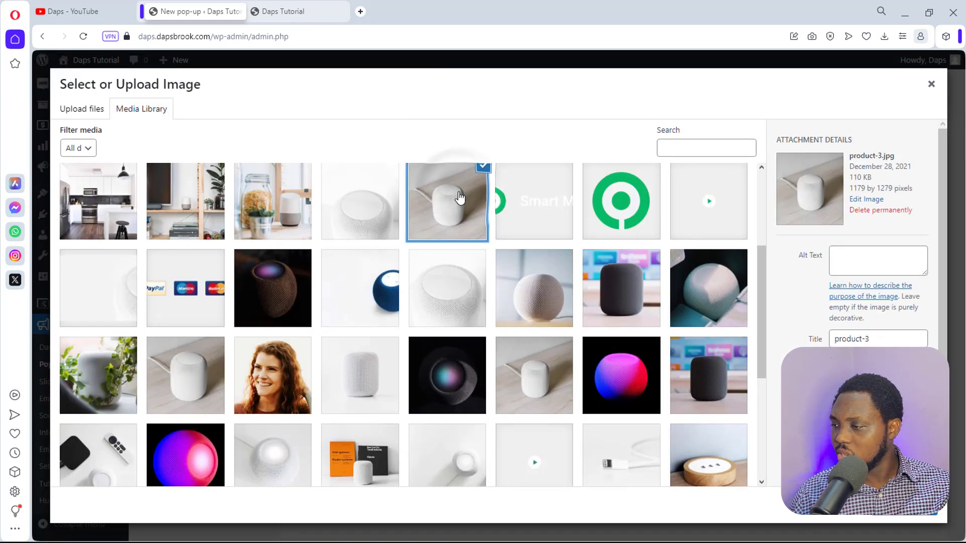
left_click(362, 383)
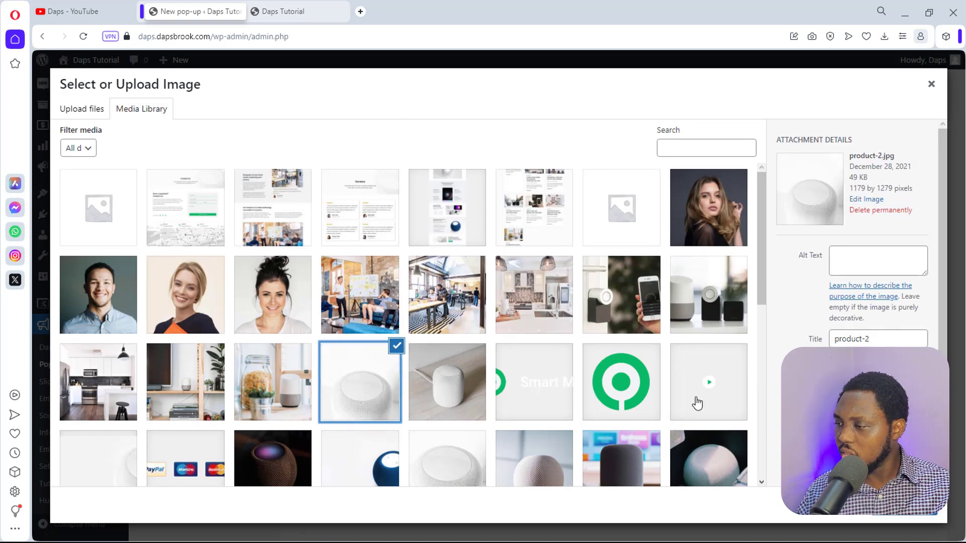
left_click(903, 513)
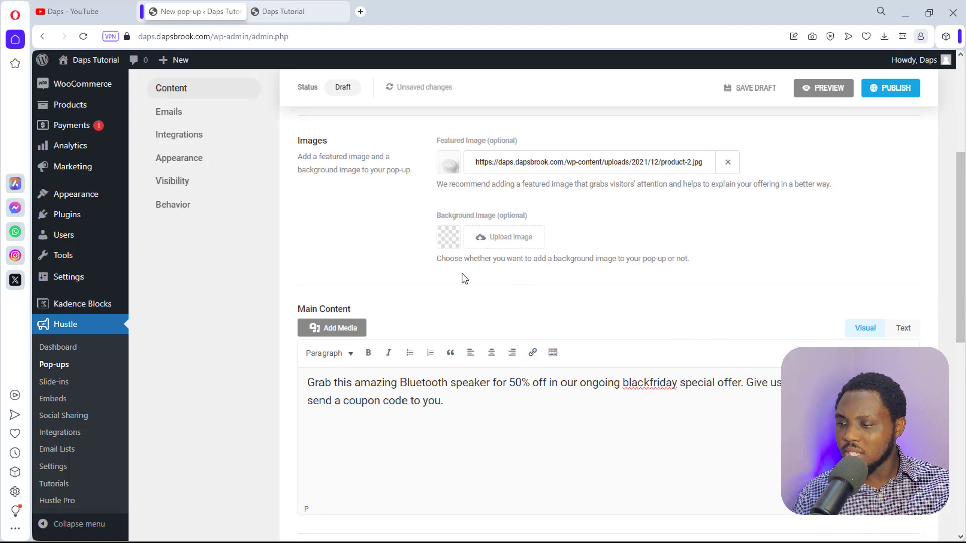
Step: Insert a Name field into the pop-up's opt-in form and place it above the Email field
scroll(464, 278, "up", 5)
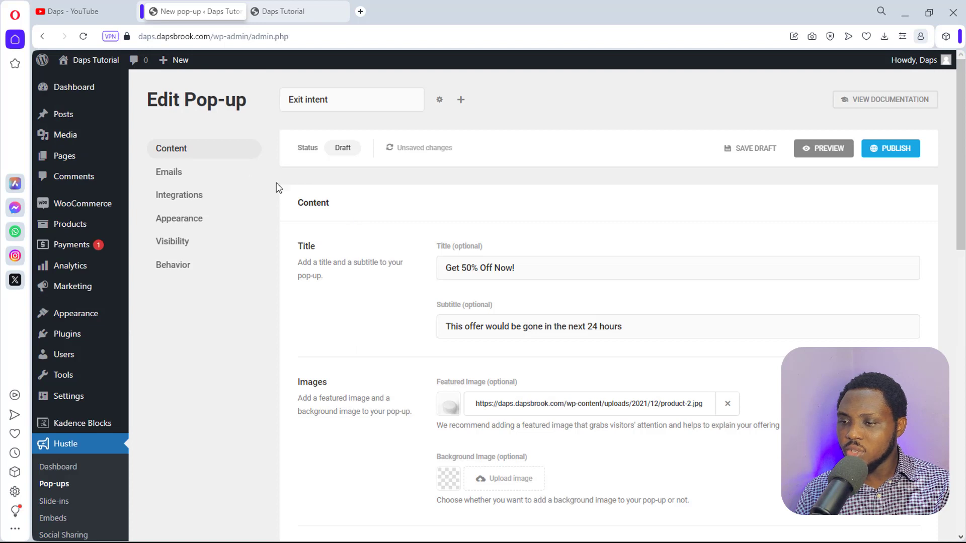
left_click(171, 176)
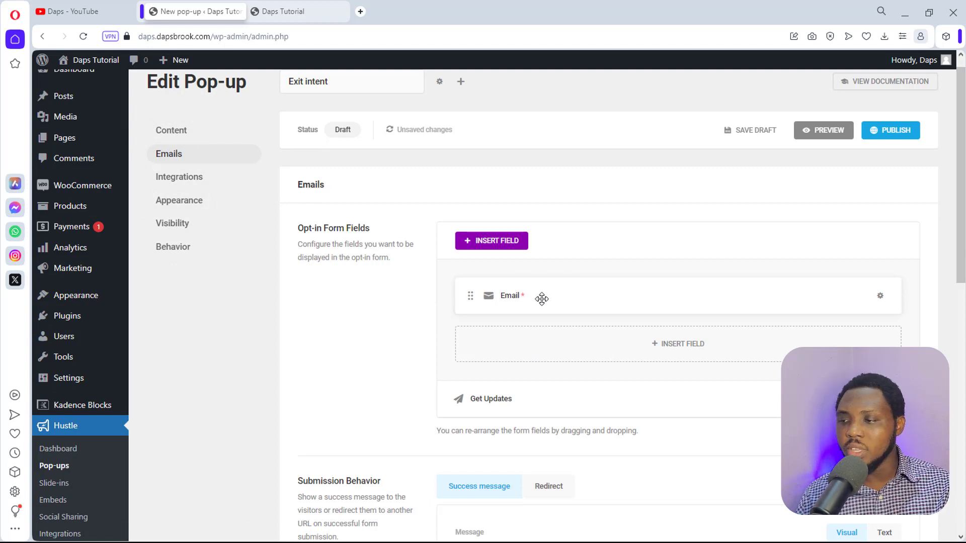
left_click(690, 346)
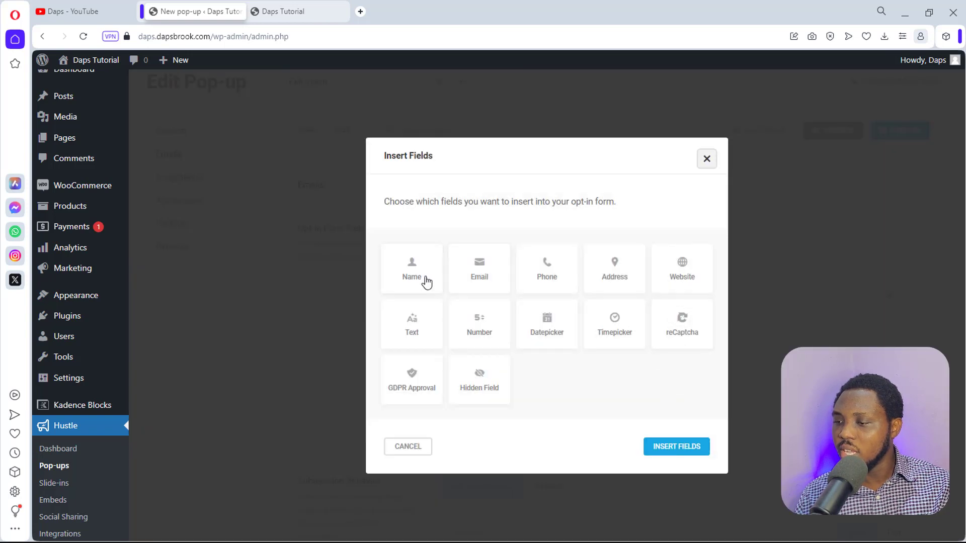
left_click(423, 278)
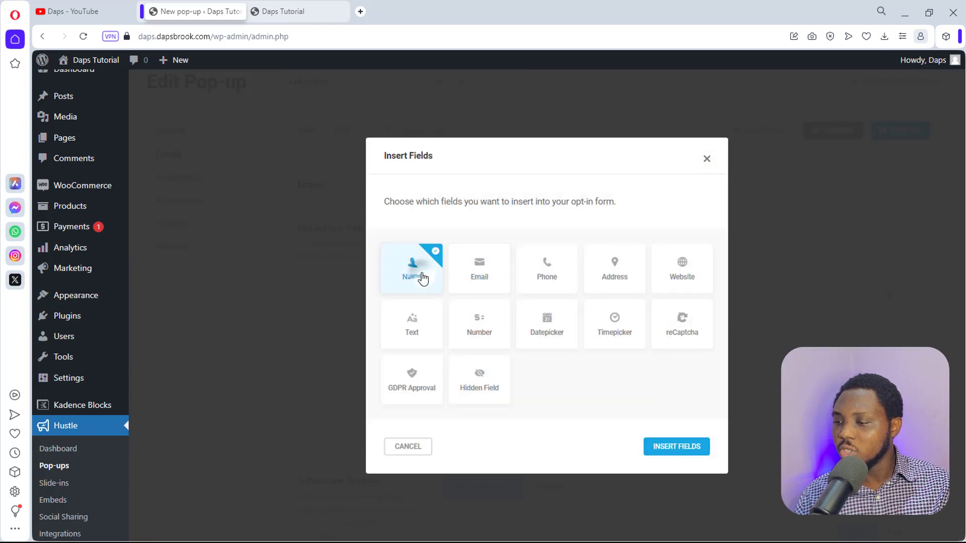
left_click(675, 450)
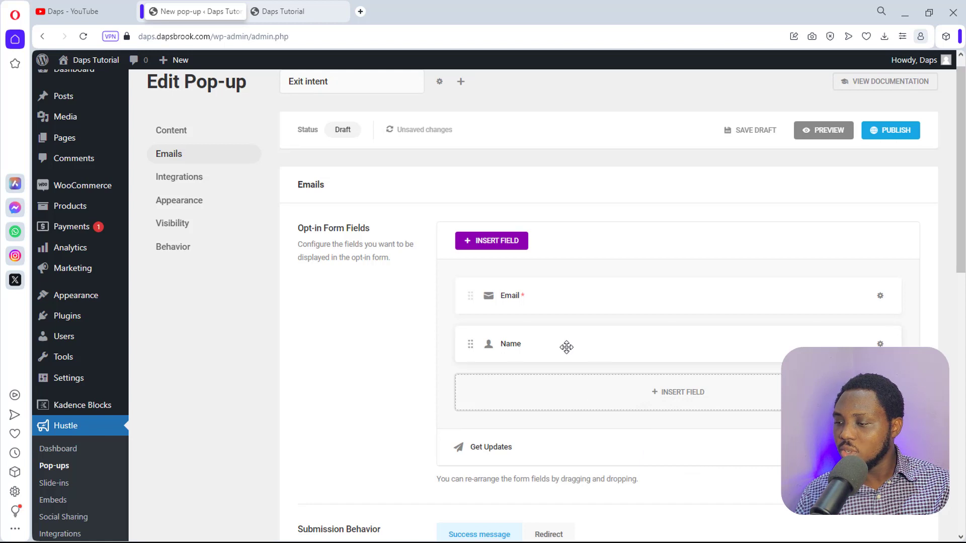
left_click_drag(565, 345, 579, 300)
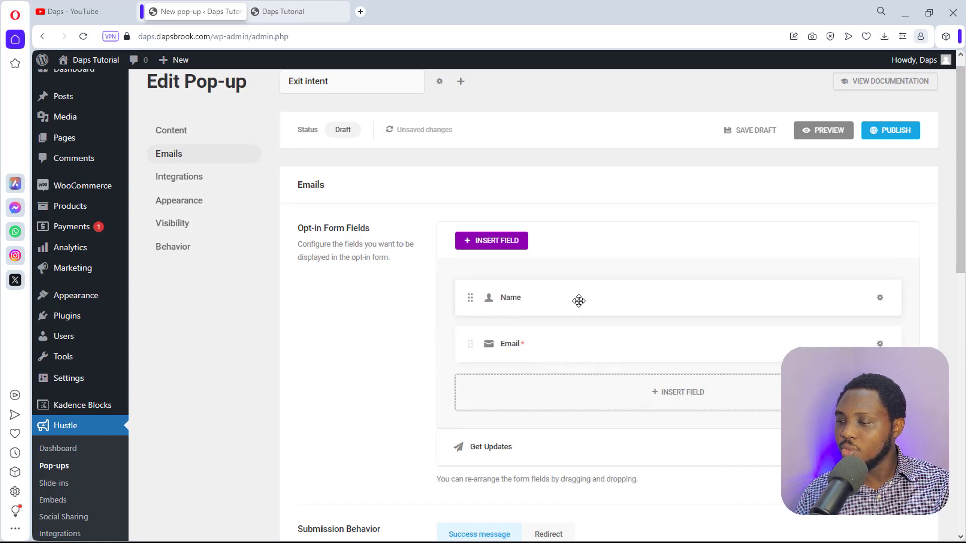
Step: Make the opt-in form's Name field required and apply the change
left_click(641, 297)
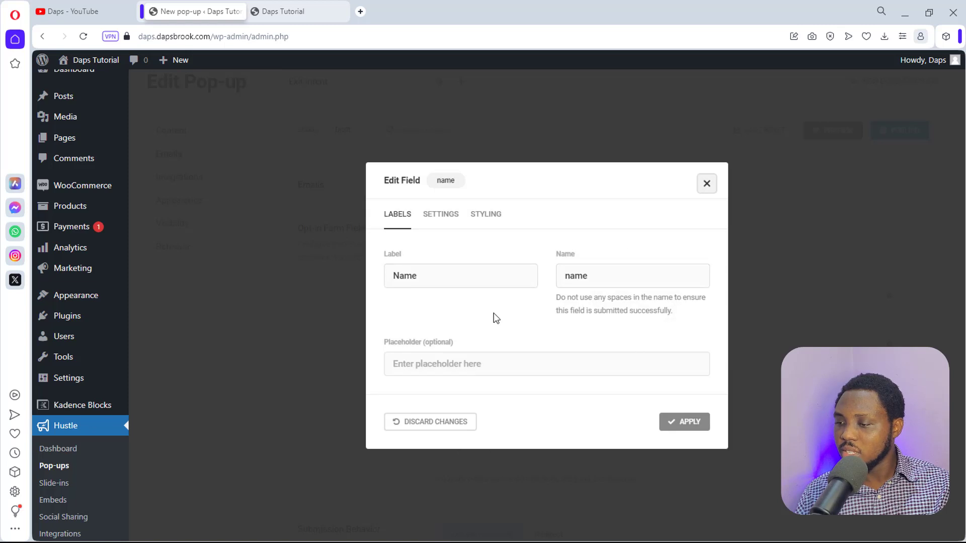
left_click(449, 217)
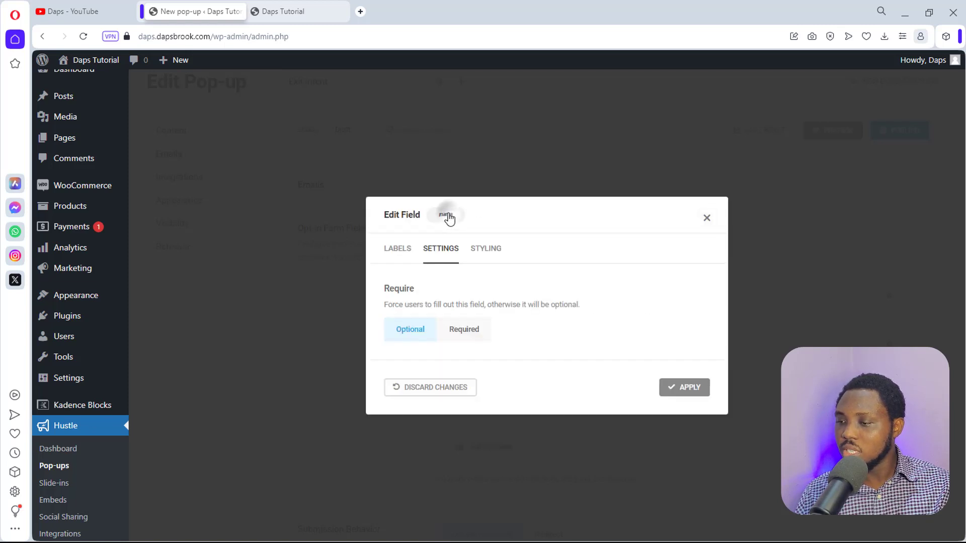
left_click(465, 330)
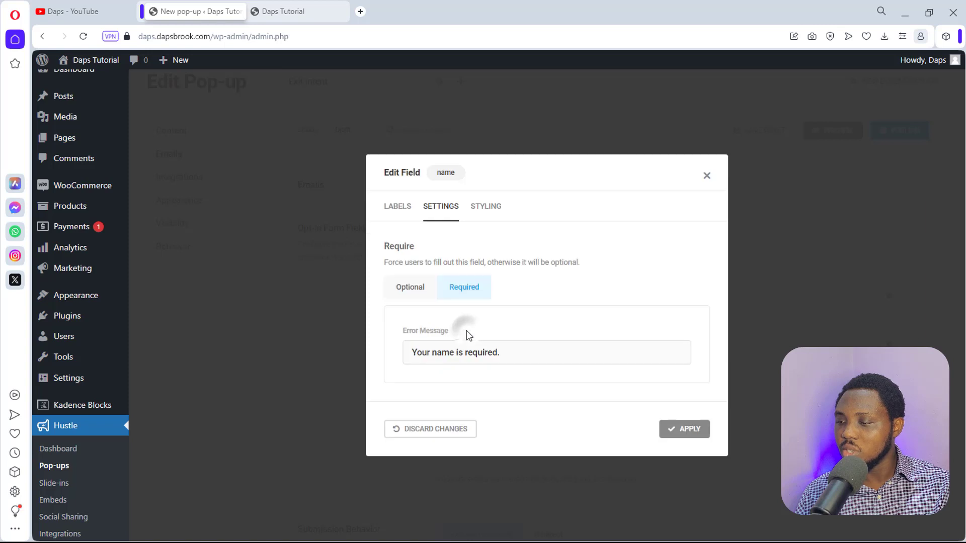
left_click(694, 433)
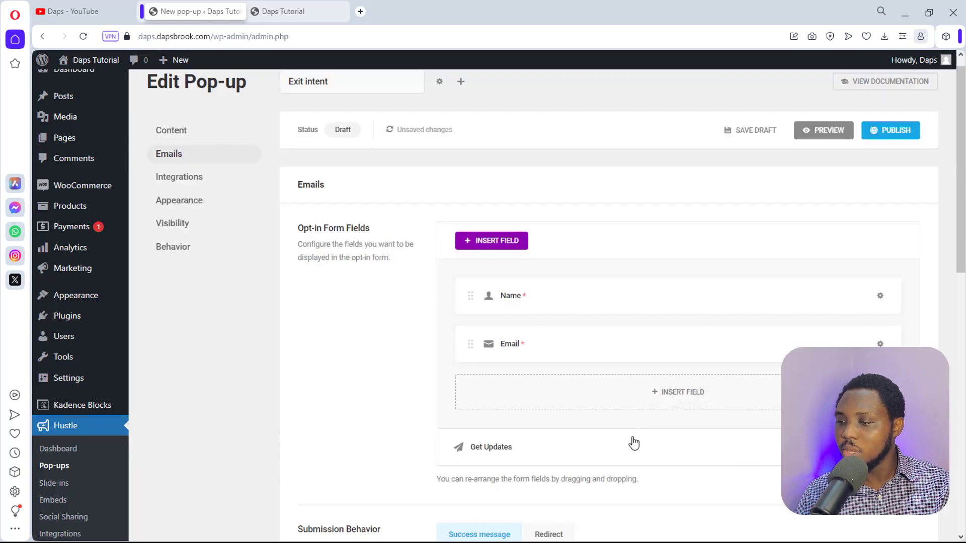
Step: Examine the opt-in form's submission behavior settings and the options for sending subscribers an automated email, leaving that email disabled
scroll(639, 448, "down", 5)
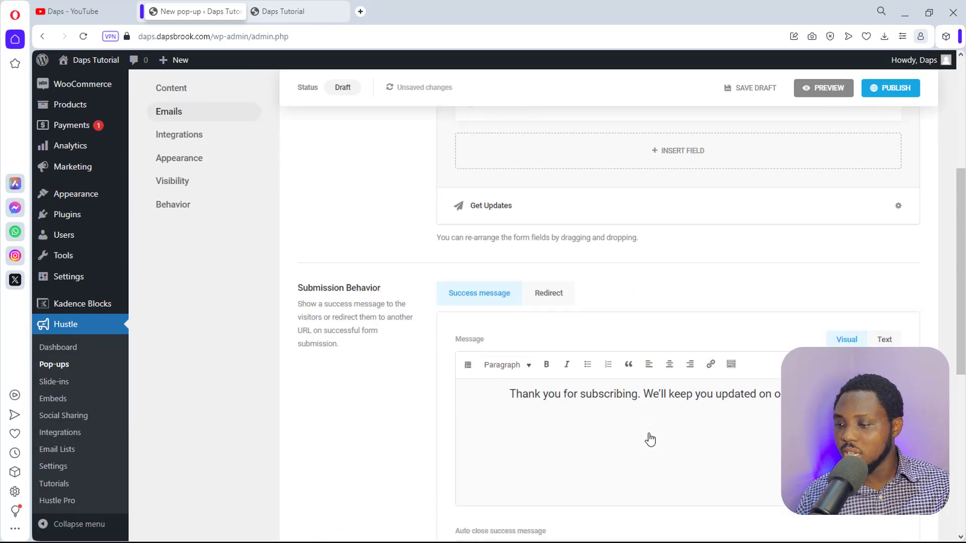
scroll(649, 438, "down", 4)
scroll(648, 433, "up", 4)
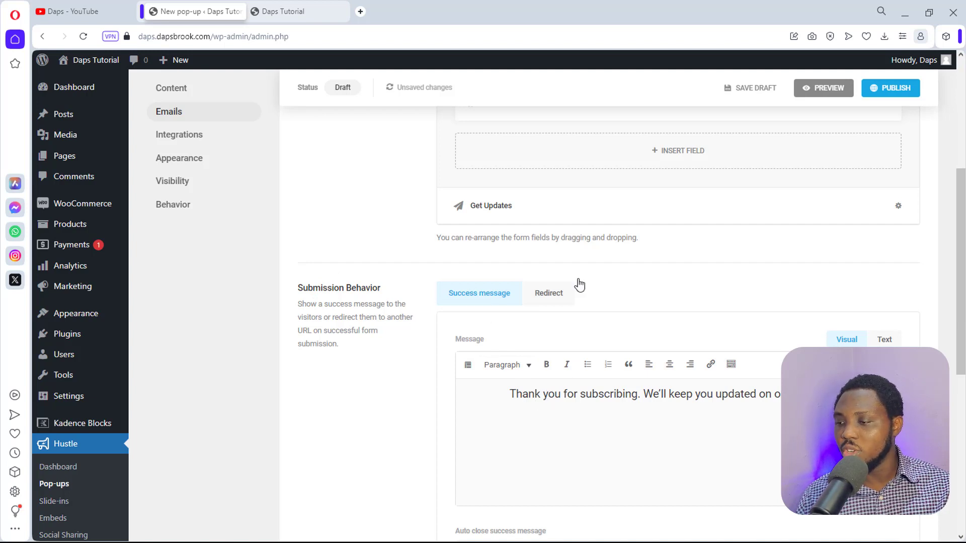
scroll(553, 327, "down", 1)
scroll(553, 327, "down", 5)
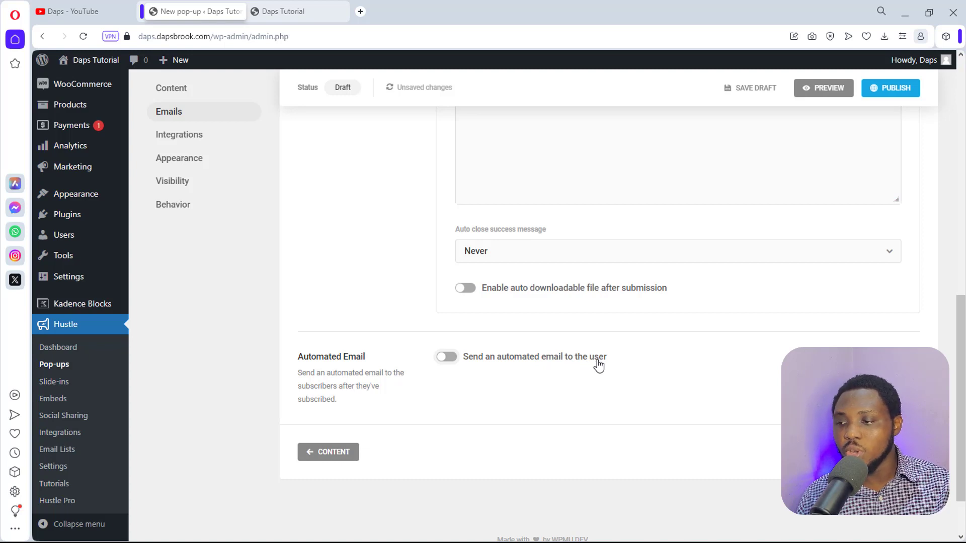
left_click(457, 357)
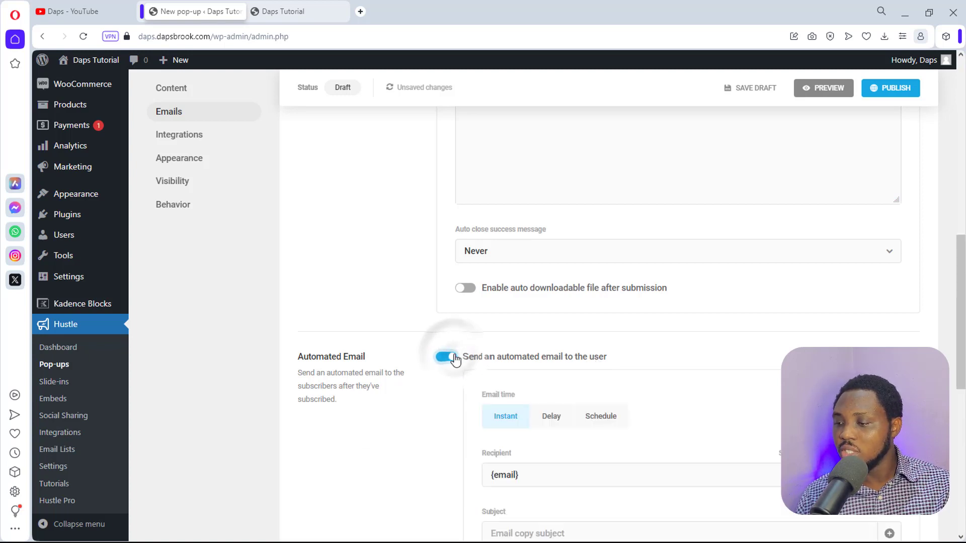
scroll(603, 372, "down", 3)
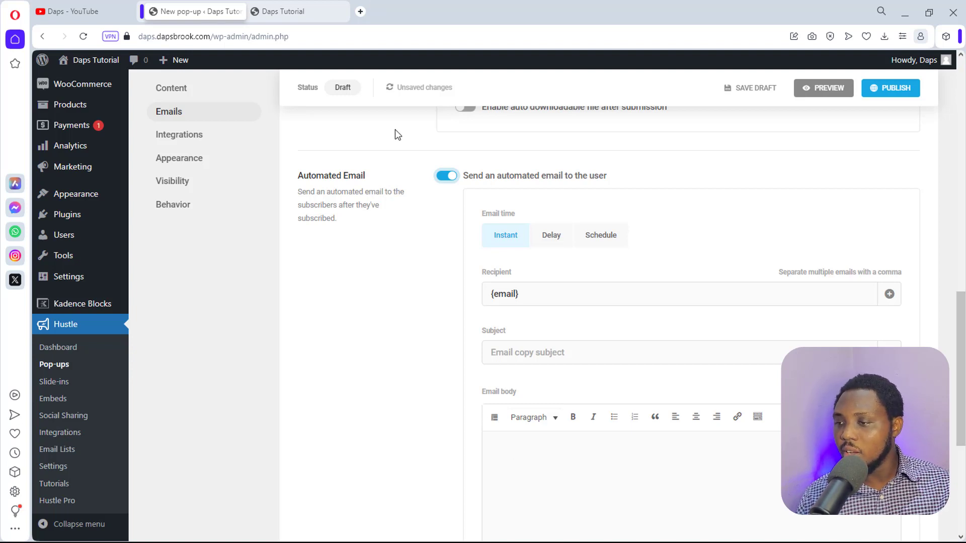
left_click(446, 176)
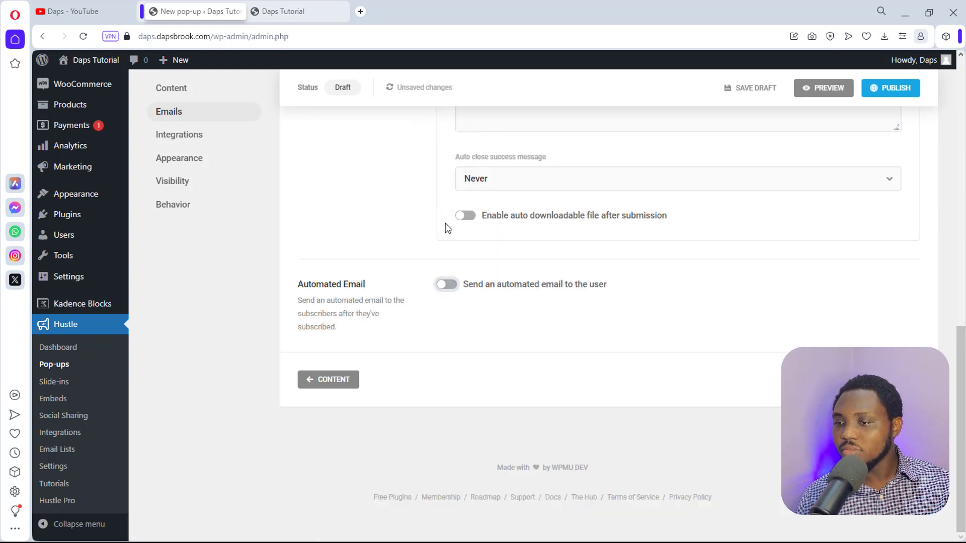
scroll(445, 229, "up", 3)
scroll(446, 229, "up", 10)
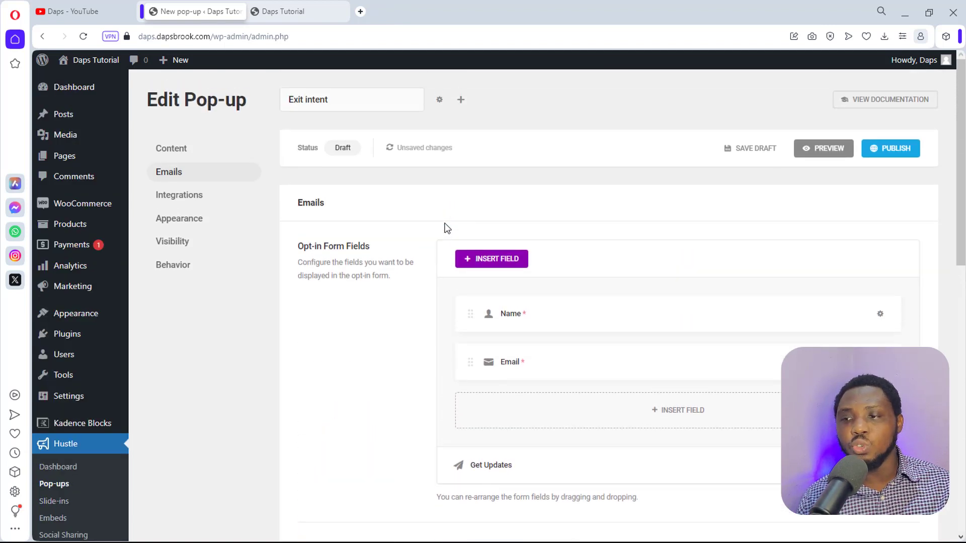
Step: Examine the pop-up's integration settings and, in a separate browser tab, the third-party apps available to connect with Hustle
left_click(190, 195)
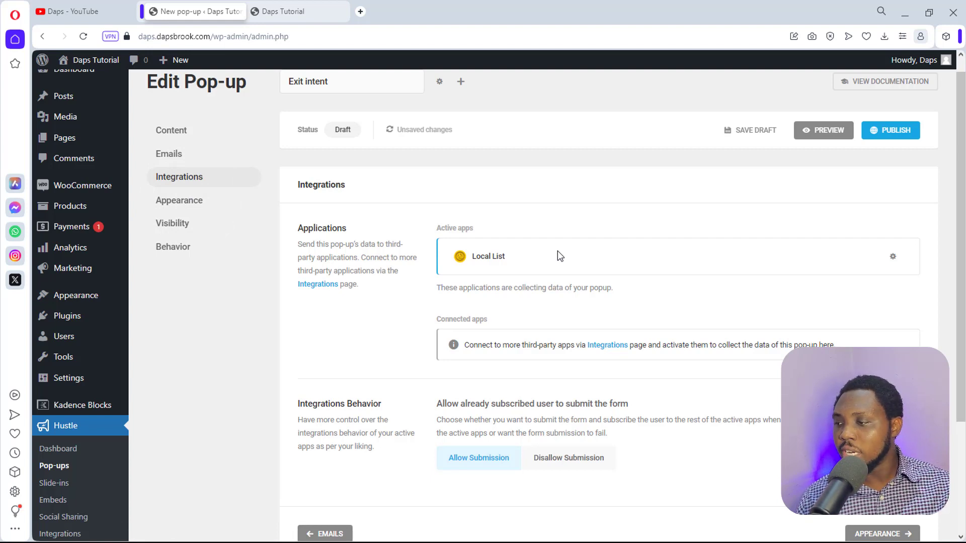
scroll(623, 259, "down", 1)
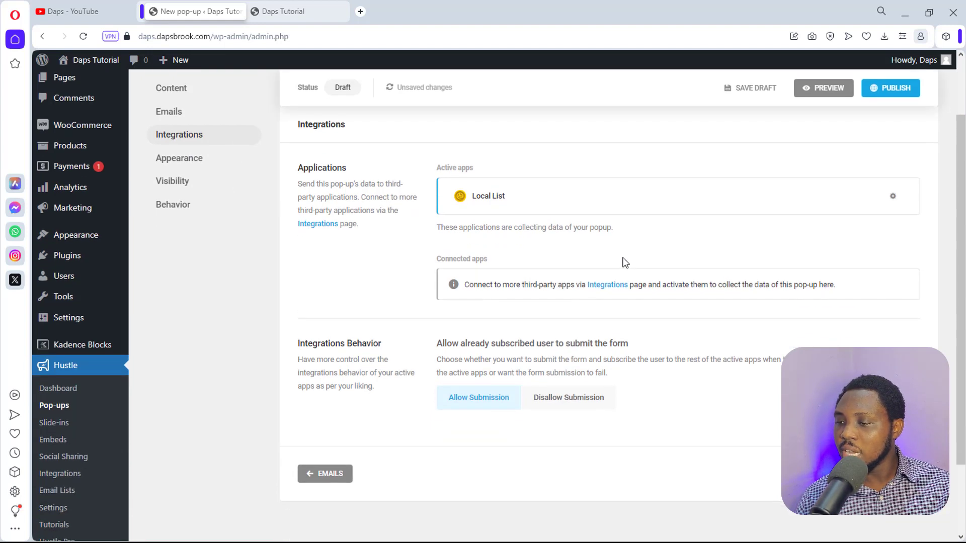
right_click(608, 289)
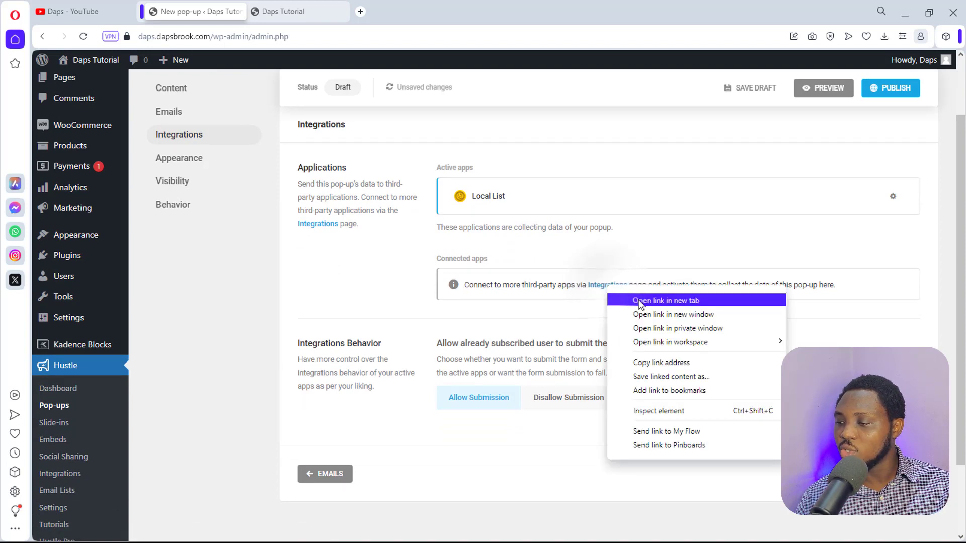
left_click(641, 301)
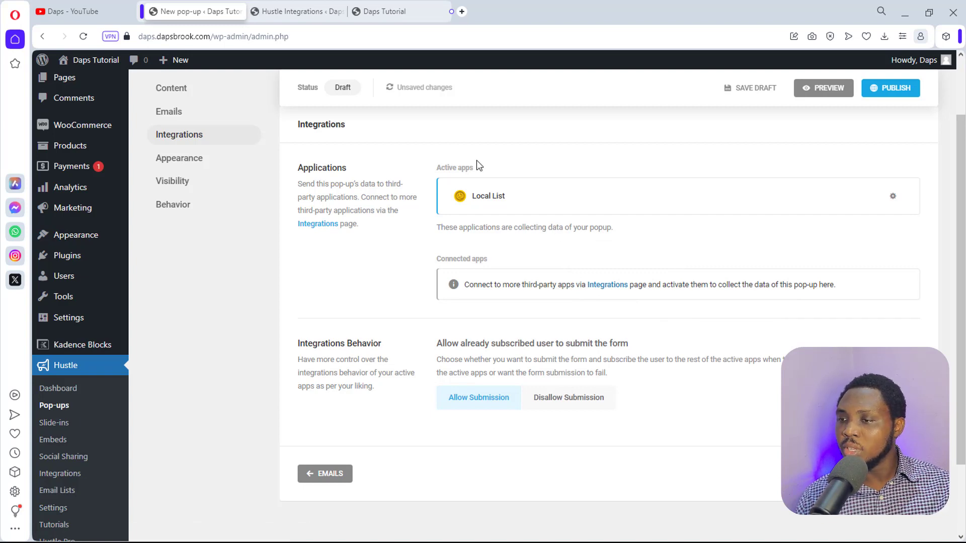
left_click(308, 11)
scroll(663, 232, "down", 1)
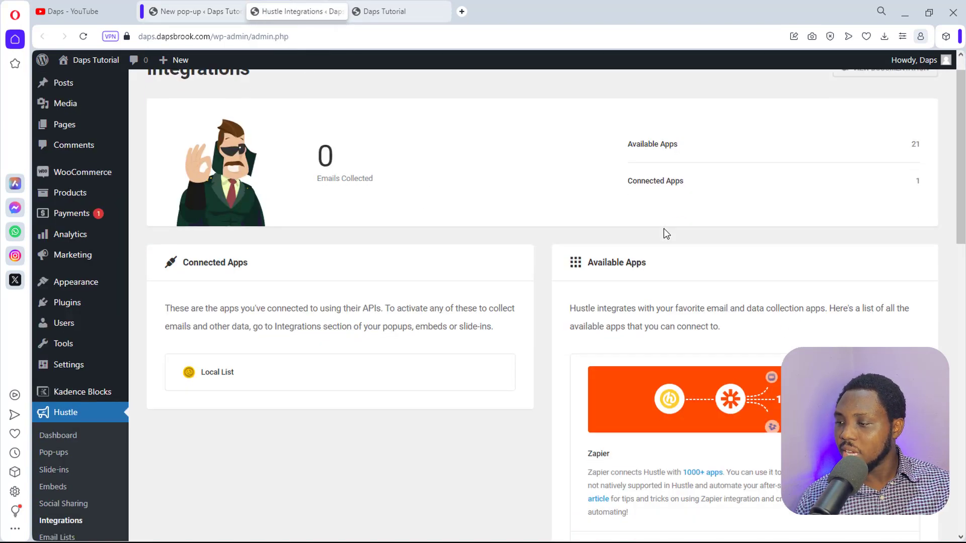
scroll(665, 233, "down", 3)
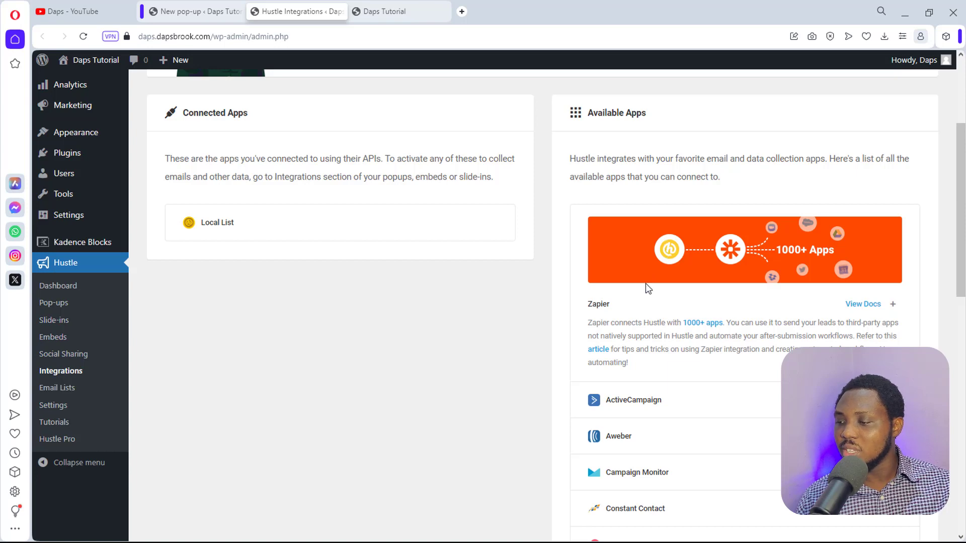
scroll(646, 286, "down", 3)
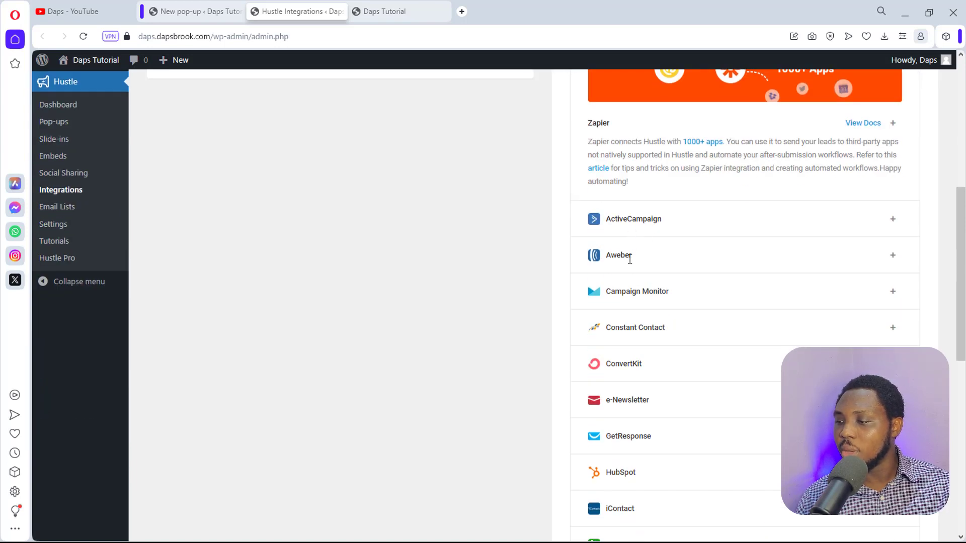
scroll(646, 280, "down", 6)
scroll(649, 281, "down", 3)
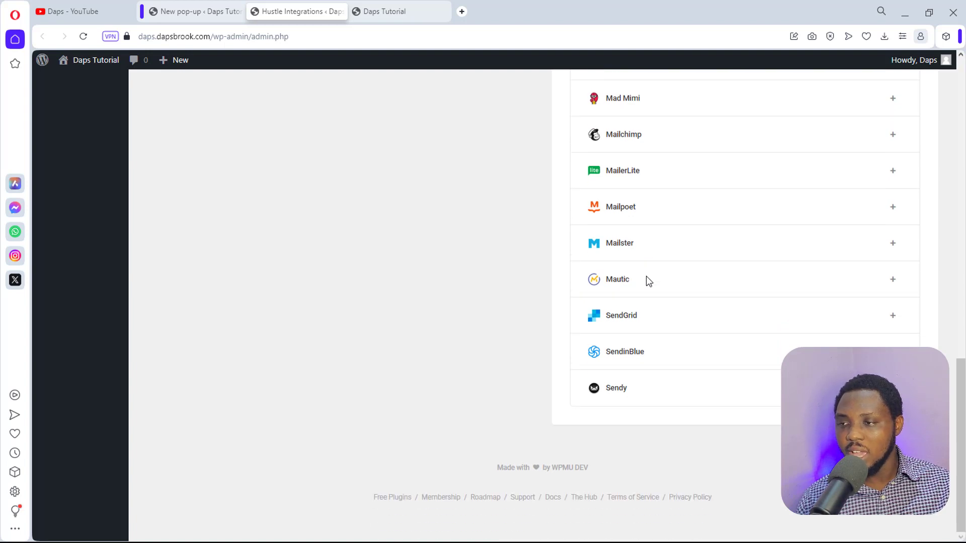
scroll(649, 281, "up", 12)
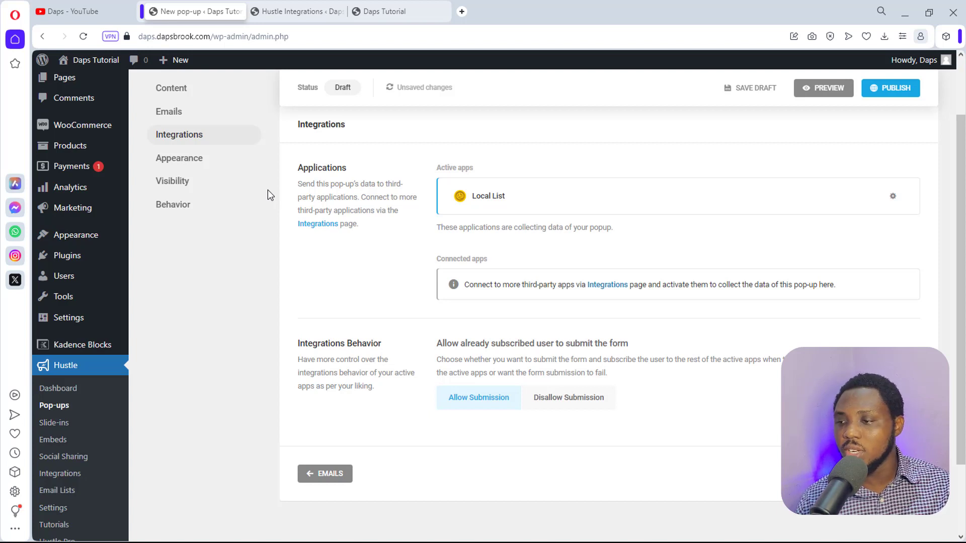
Step: In the pop-up's appearance settings, set the featured image's fitting to Fit, keeping its custom width
left_click(180, 157)
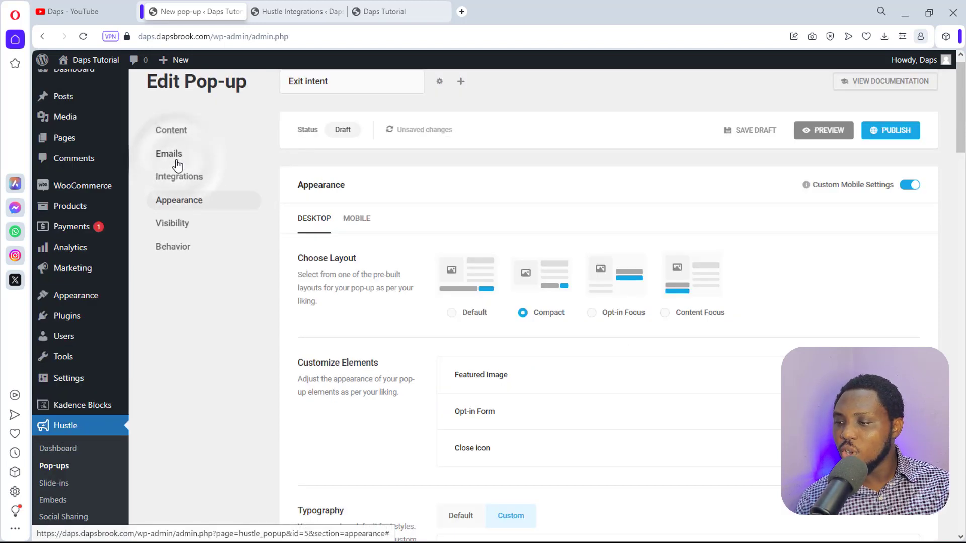
scroll(410, 232, "down", 1)
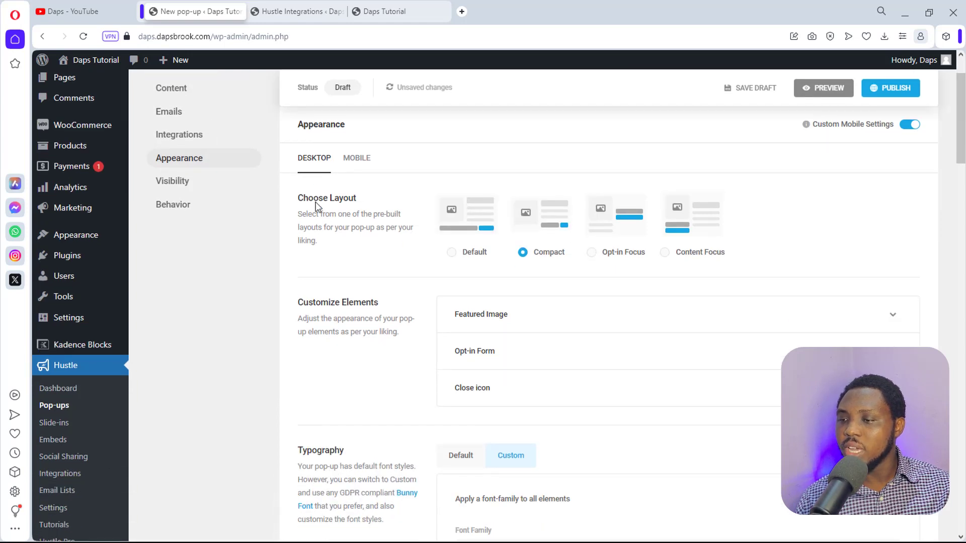
scroll(540, 206, "down", 2)
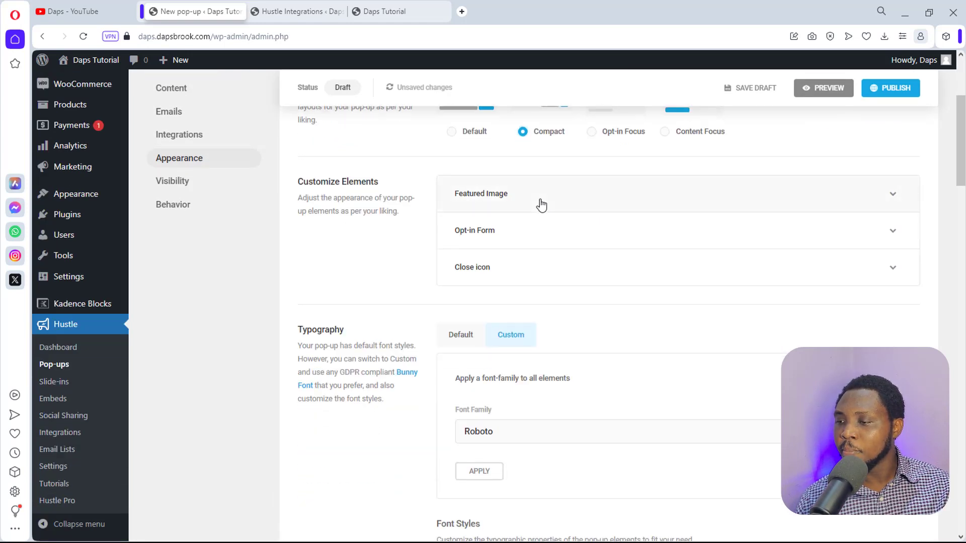
left_click(540, 203)
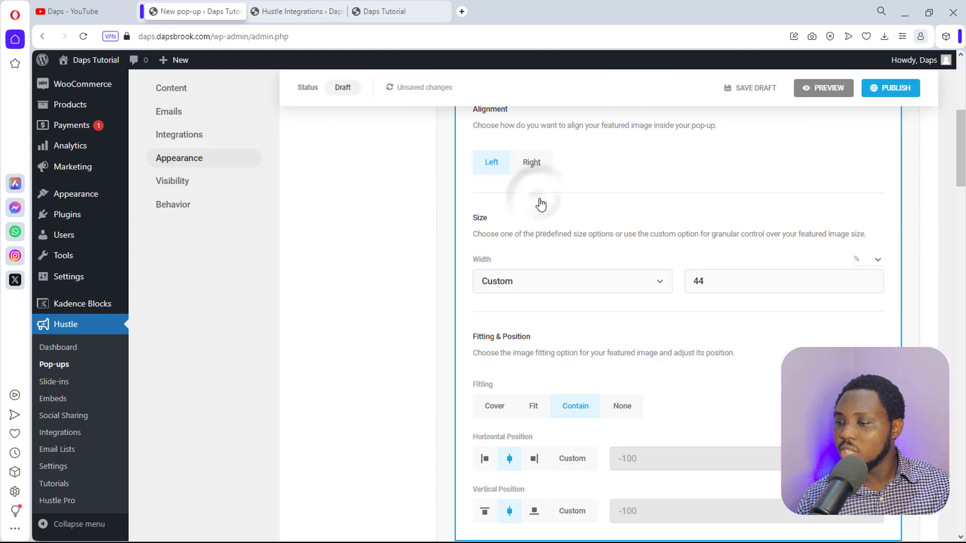
scroll(540, 203, "up", 1)
left_click(593, 342)
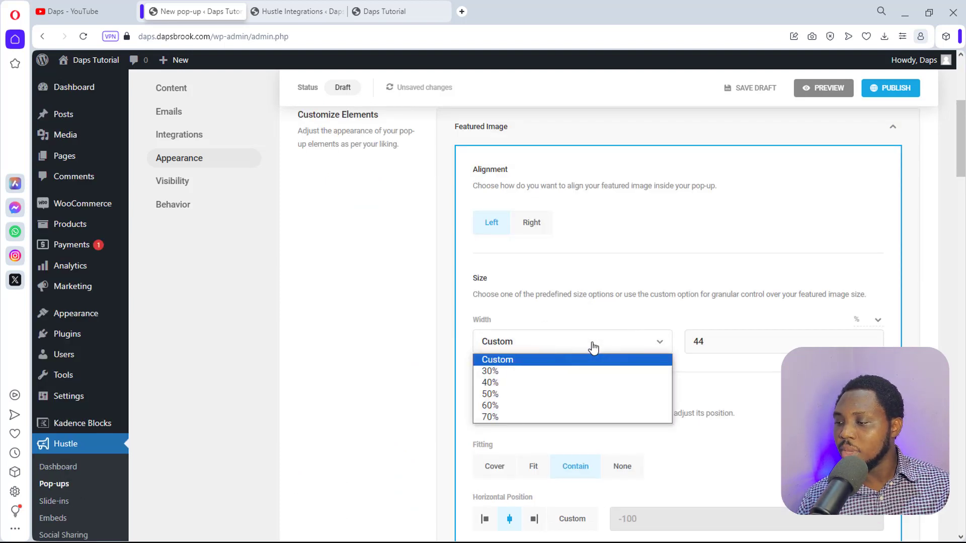
left_click(593, 347)
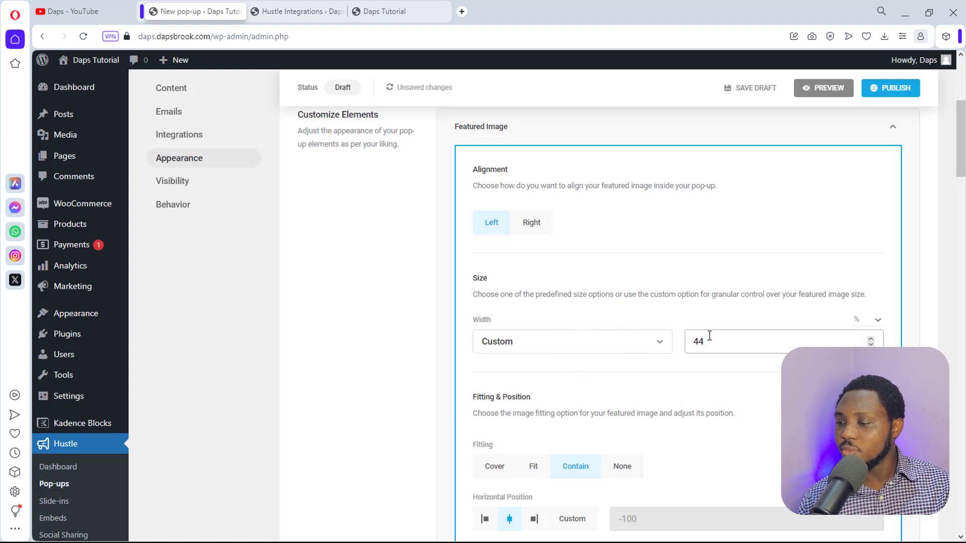
scroll(709, 336, "down", 2)
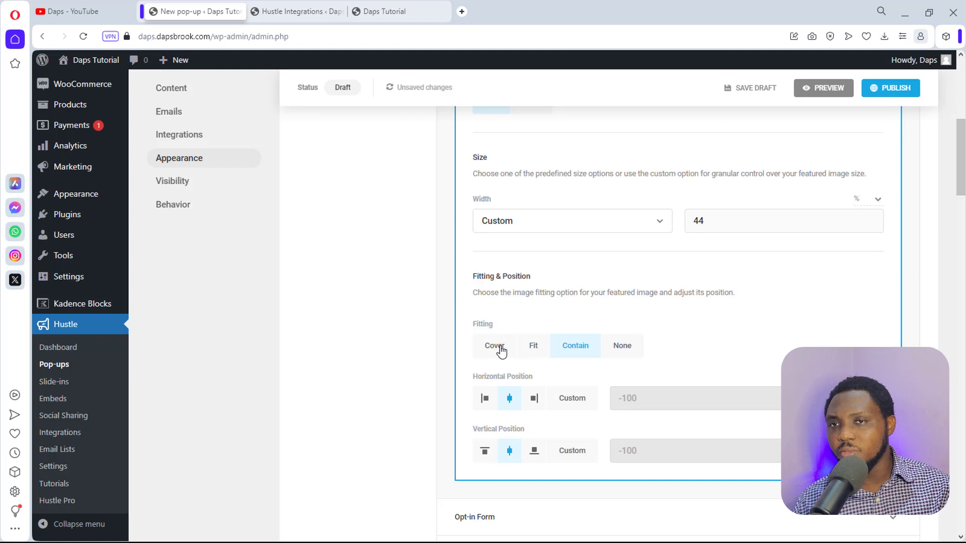
left_click(531, 347)
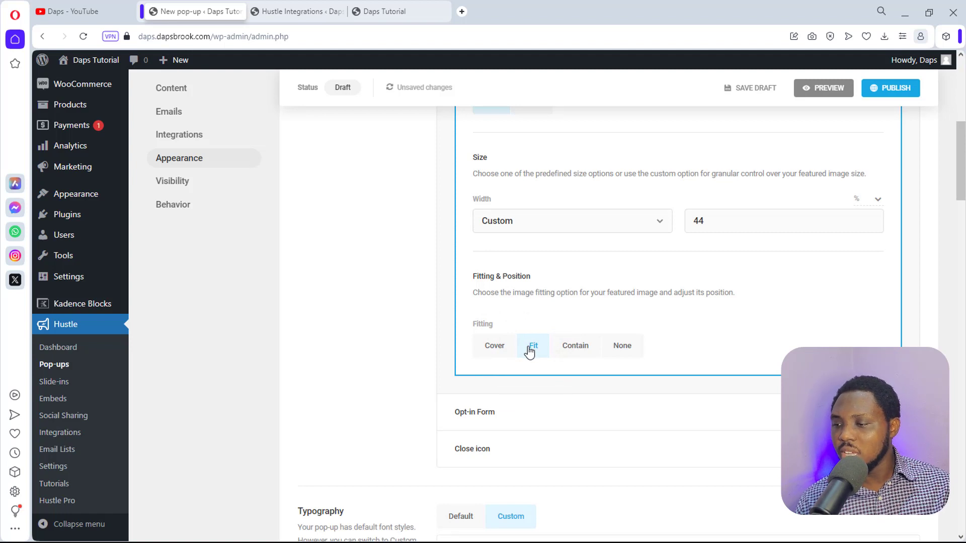
left_click(500, 347)
left_click(573, 347)
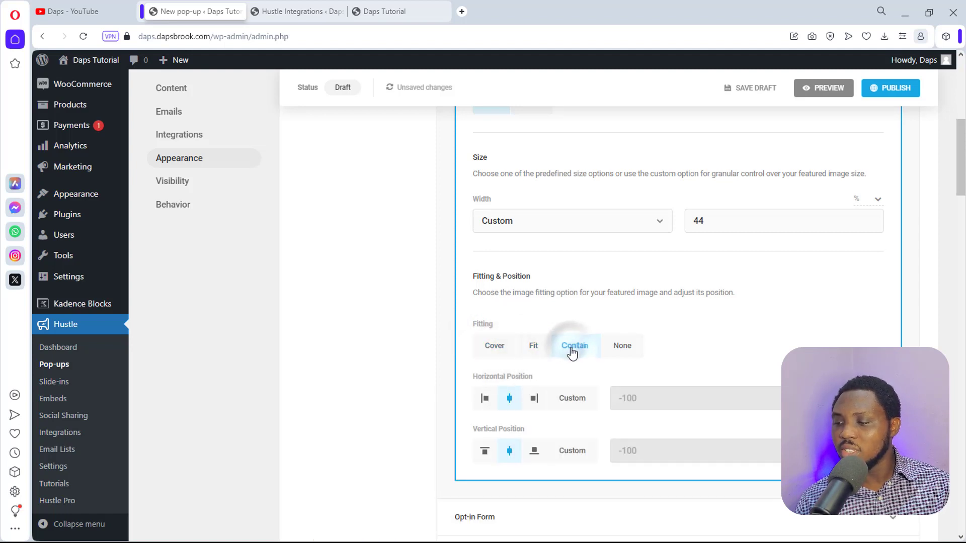
left_click(531, 353)
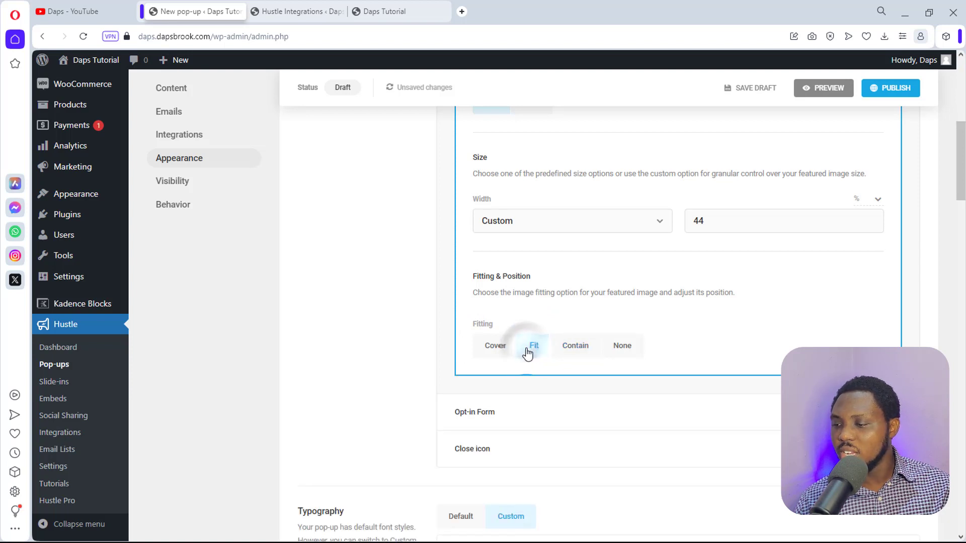
Step: Preview the pop-up on desktop, close the preview, and change the opt-in form's layout to stacked
scroll(527, 351, "down", 2)
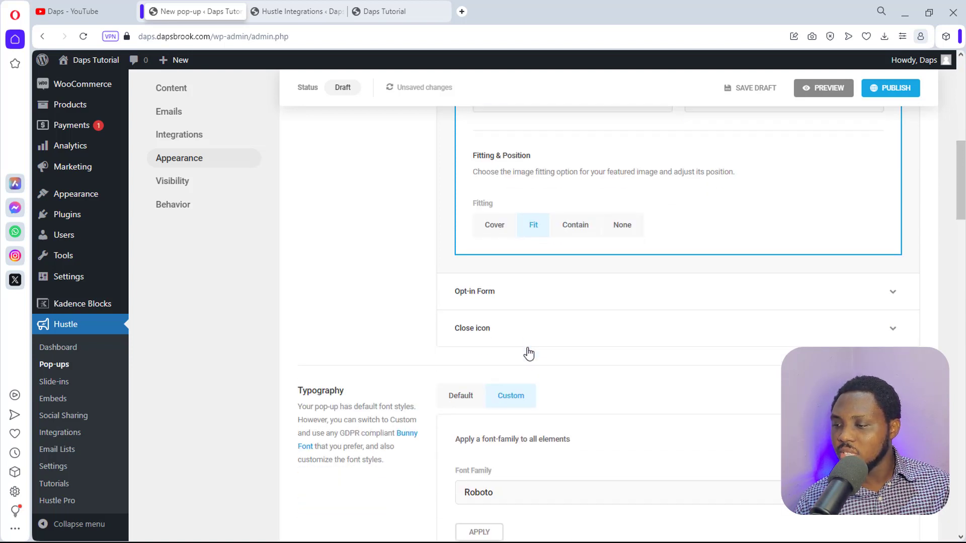
left_click(505, 297)
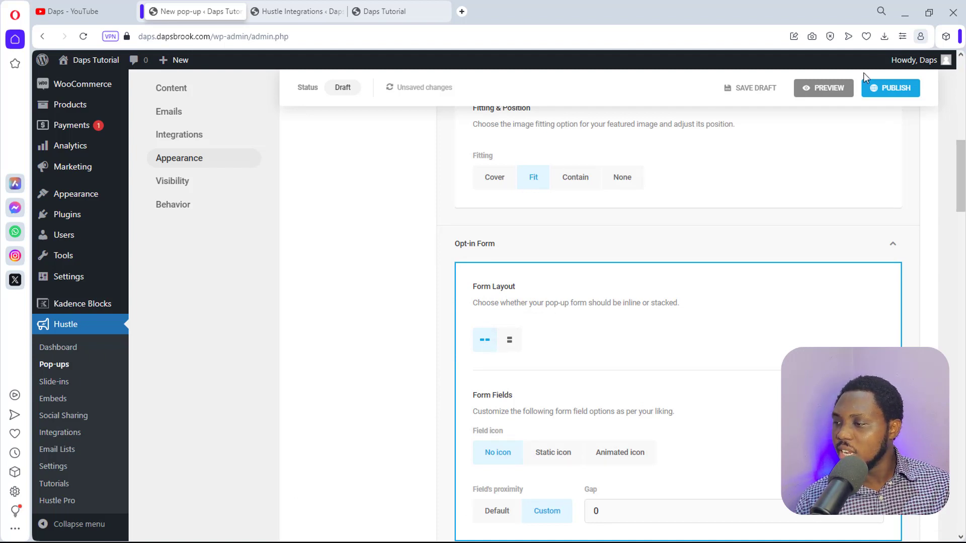
left_click(816, 91)
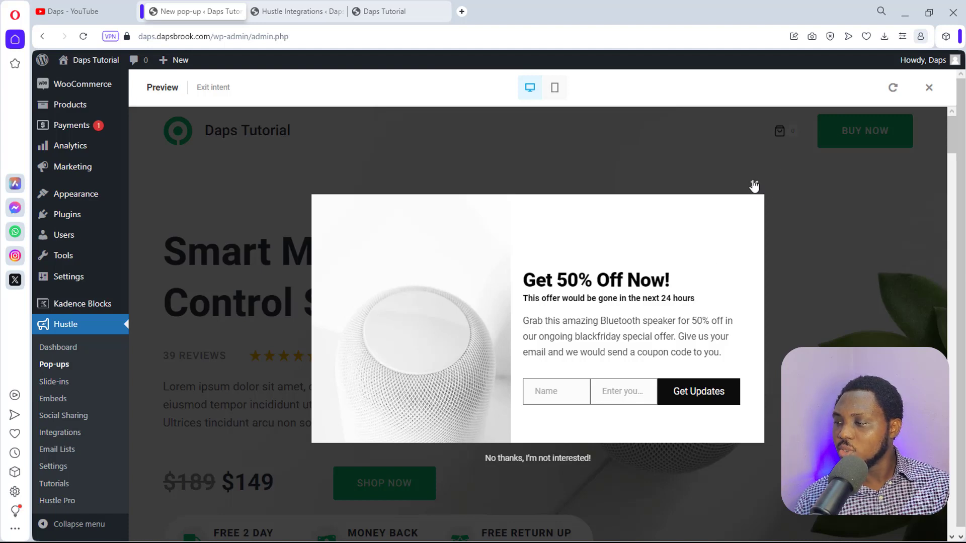
left_click(930, 87)
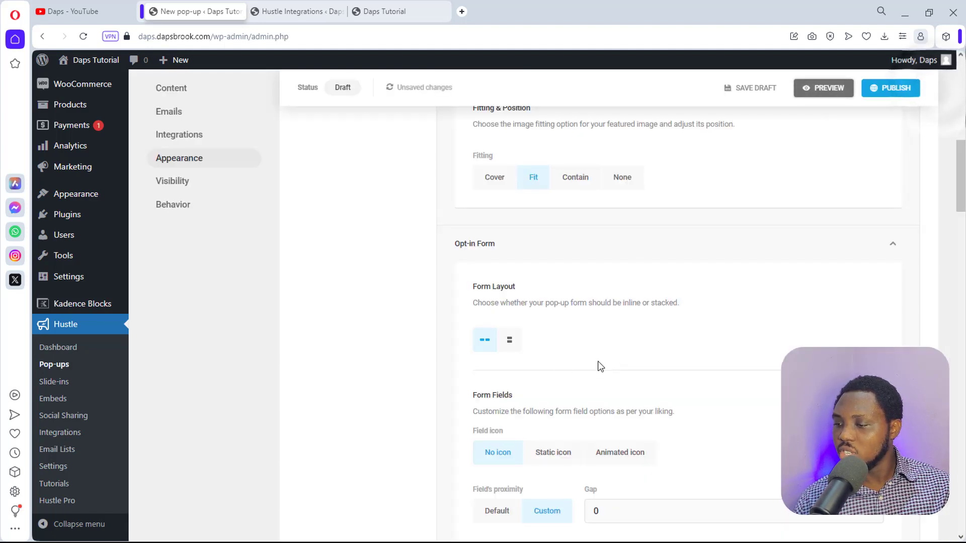
left_click(512, 342)
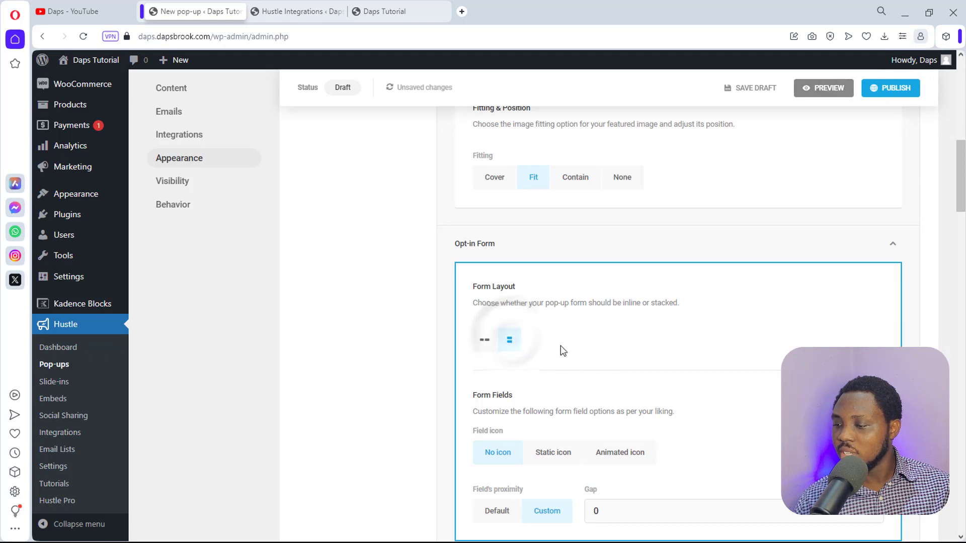
Step: Open the close icon's appearance options, and apply the Poppins font family to all pop-up elements
scroll(560, 346, "down", 4)
scroll(560, 346, "down", 2)
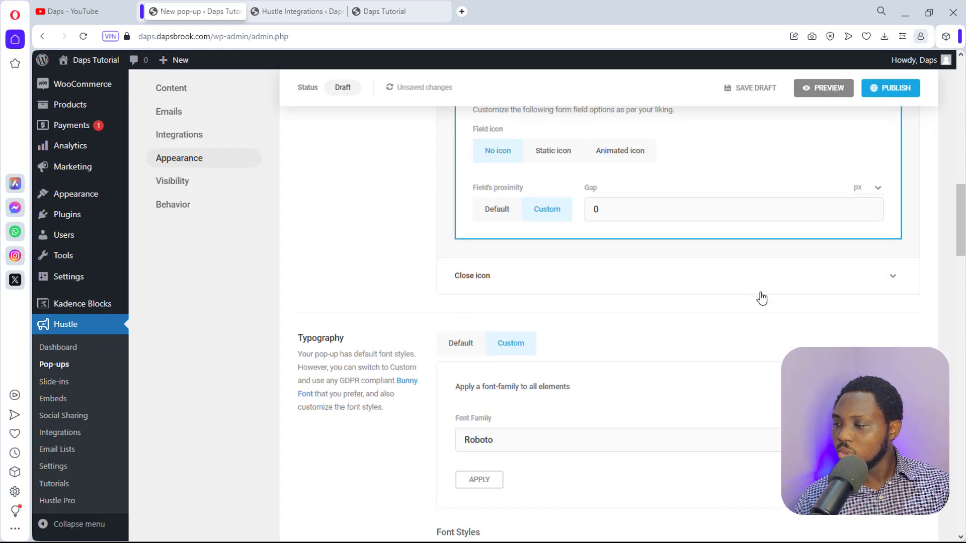
left_click(888, 281)
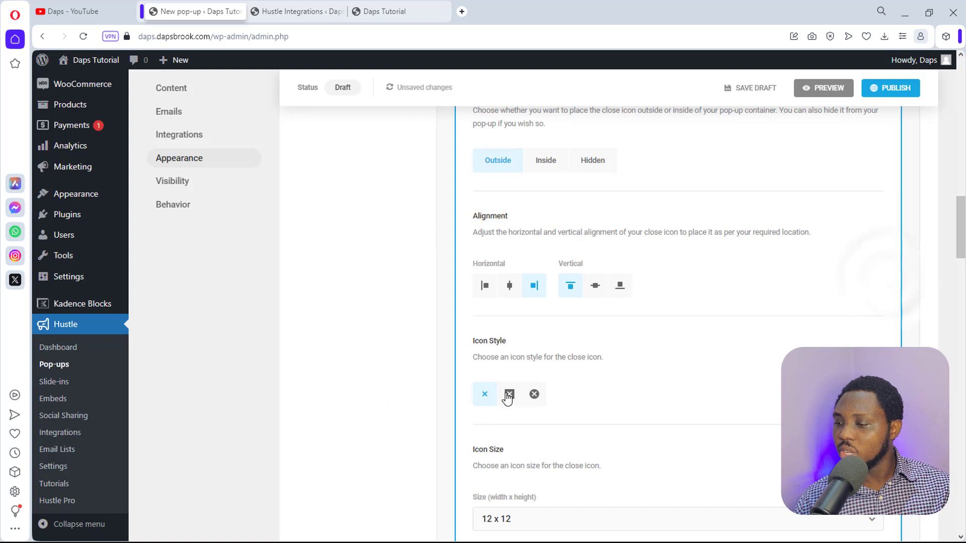
scroll(705, 373, "down", 7)
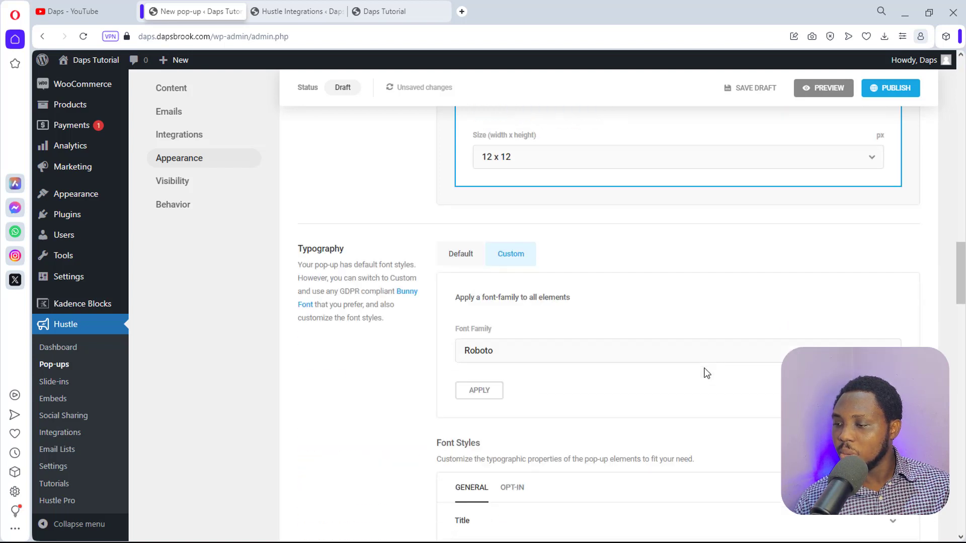
left_click(514, 351)
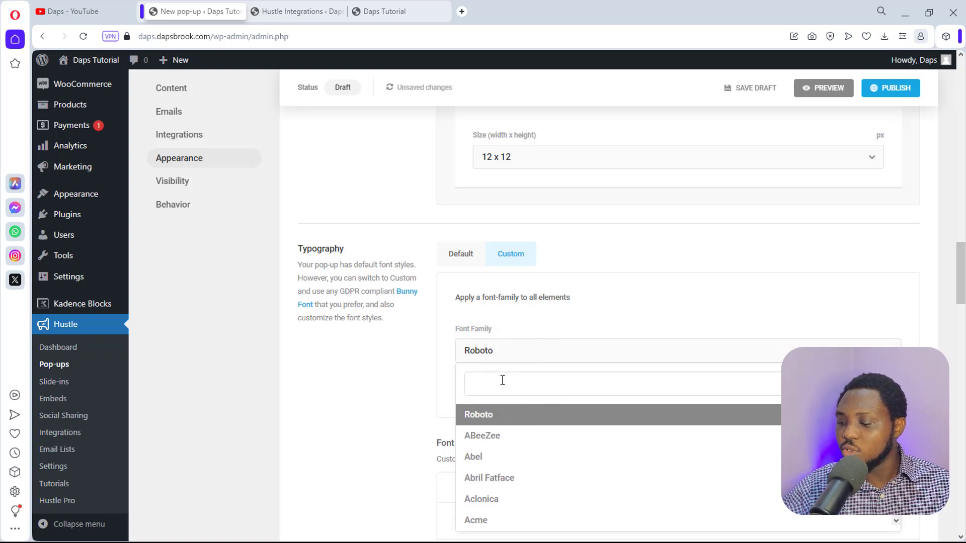
type("popp")
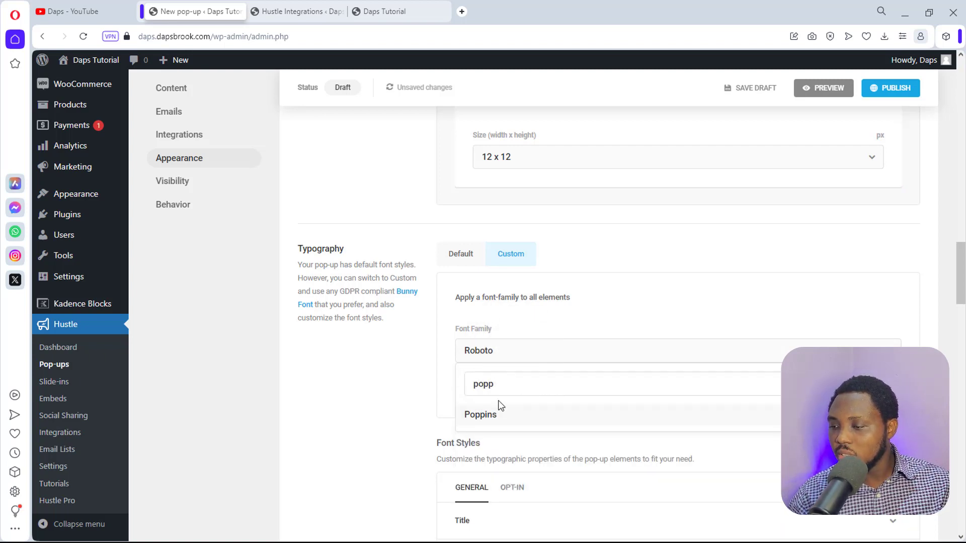
left_click(487, 417)
left_click(480, 390)
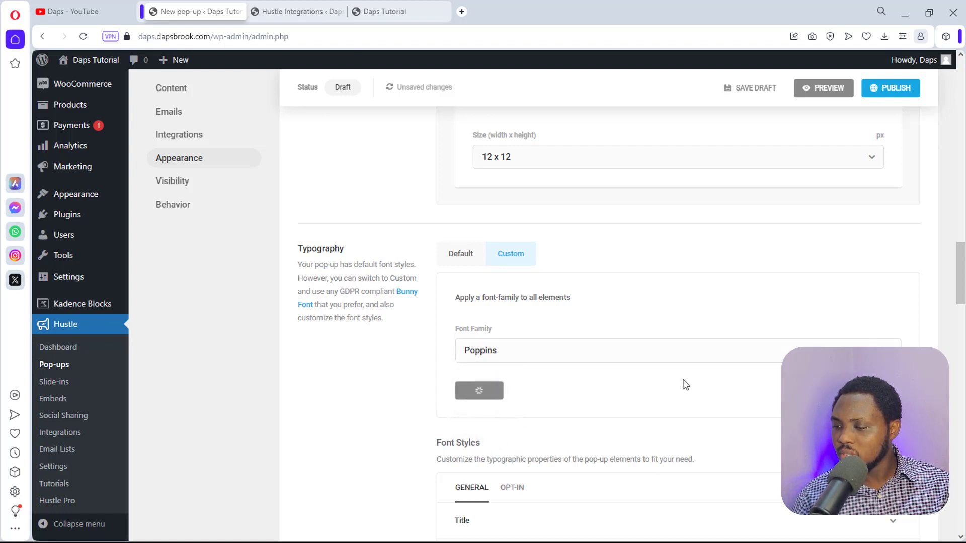
Step: Examine the remaining appearance settings for font styles, colors, borders and spacing, pop-up size, Vanilla theme and custom CSS
scroll(686, 385, "down", 6)
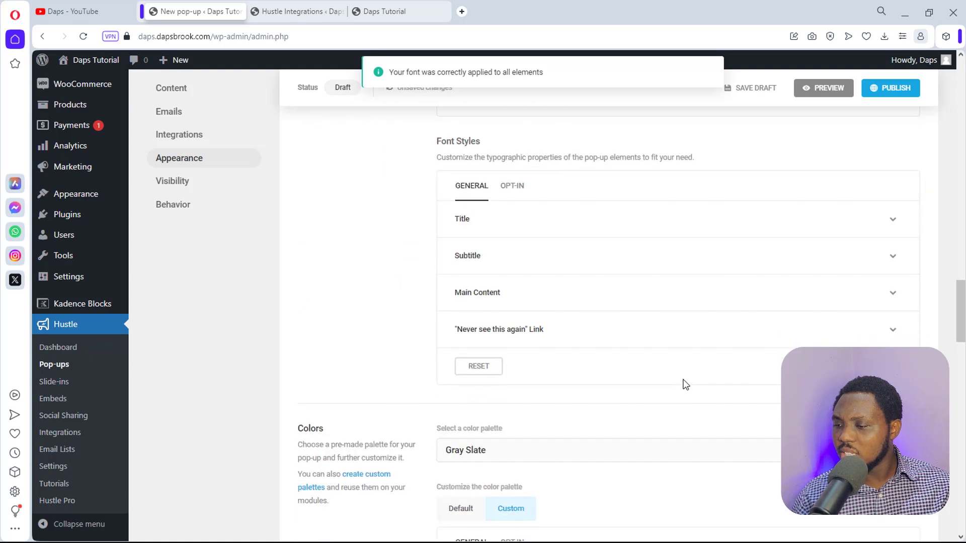
scroll(686, 385, "down", 15)
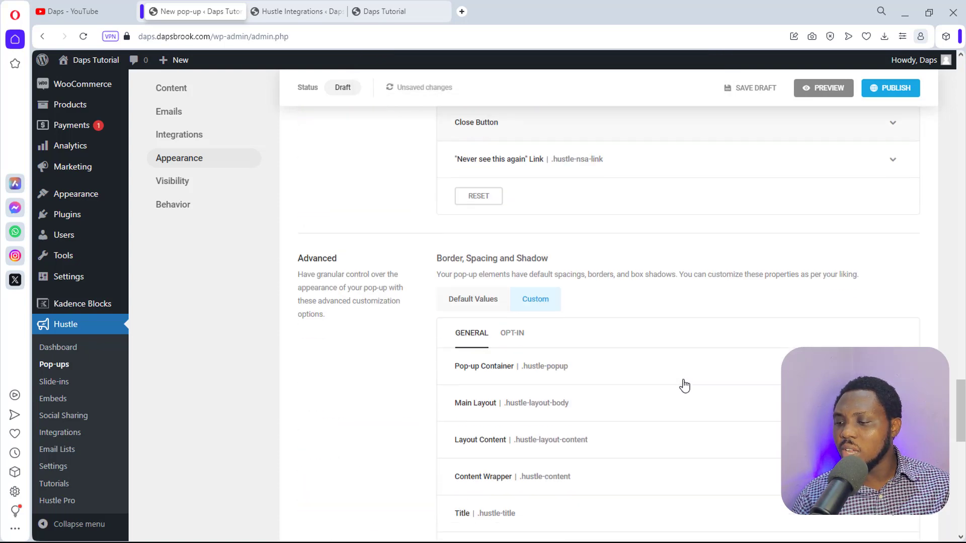
scroll(684, 386, "down", 10)
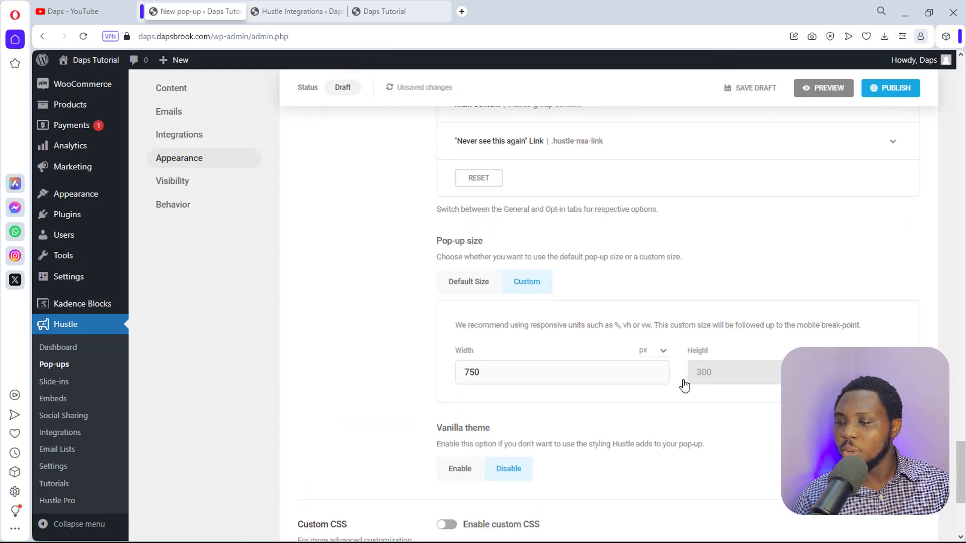
scroll(684, 385, "down", 4)
scroll(685, 385, "up", 6)
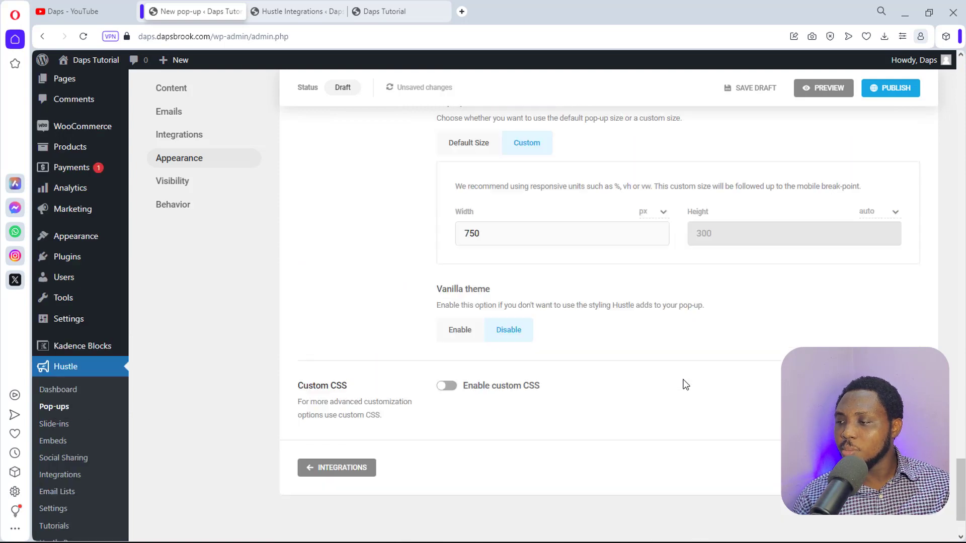
scroll(685, 385, "up", 5)
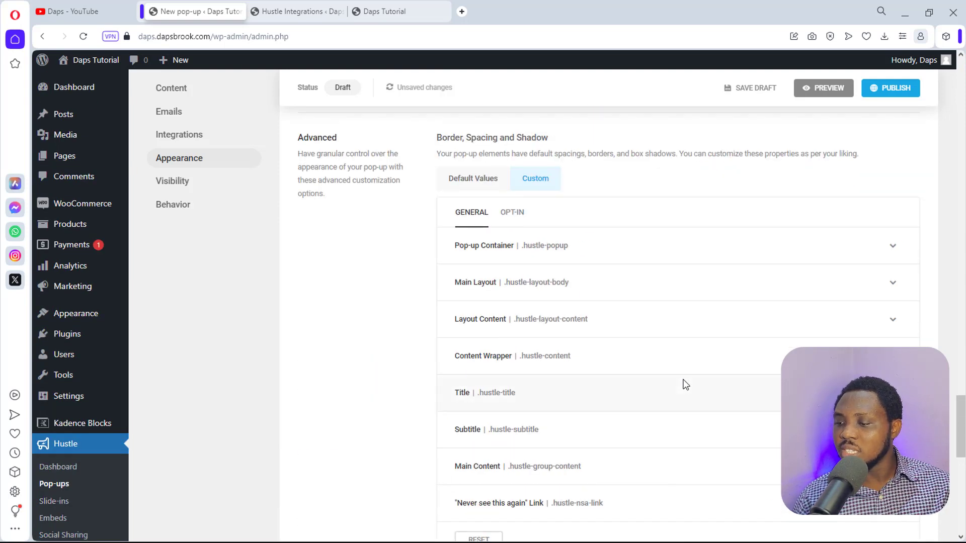
Step: Open the pop-up's visibility settings and add a Pages condition to its visibility rules
scroll(684, 385, "down", 5)
scroll(683, 384, "up", 9)
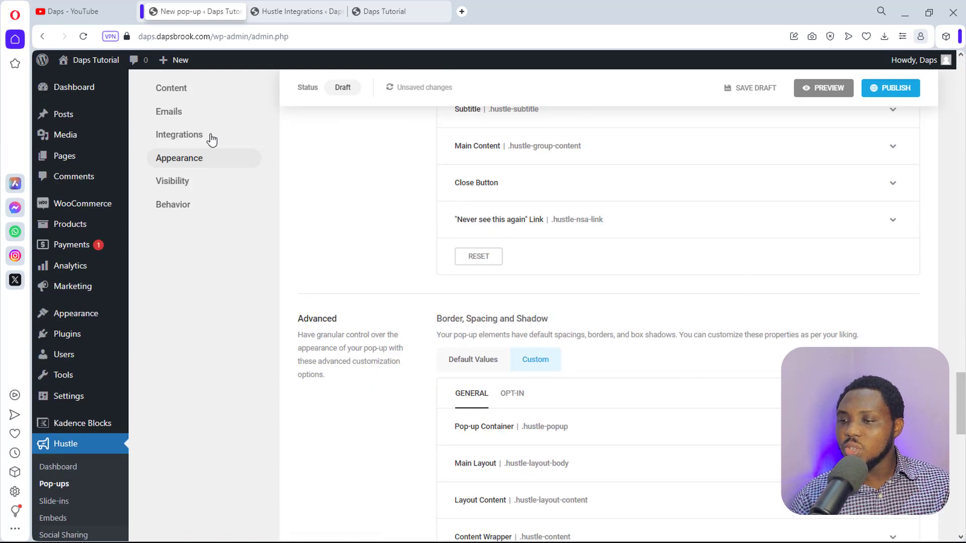
left_click(179, 185)
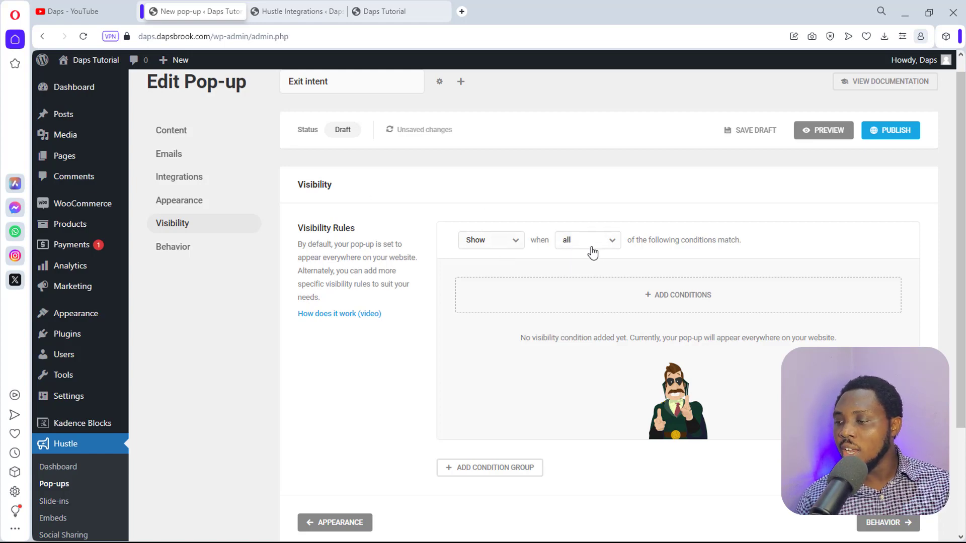
left_click(668, 305)
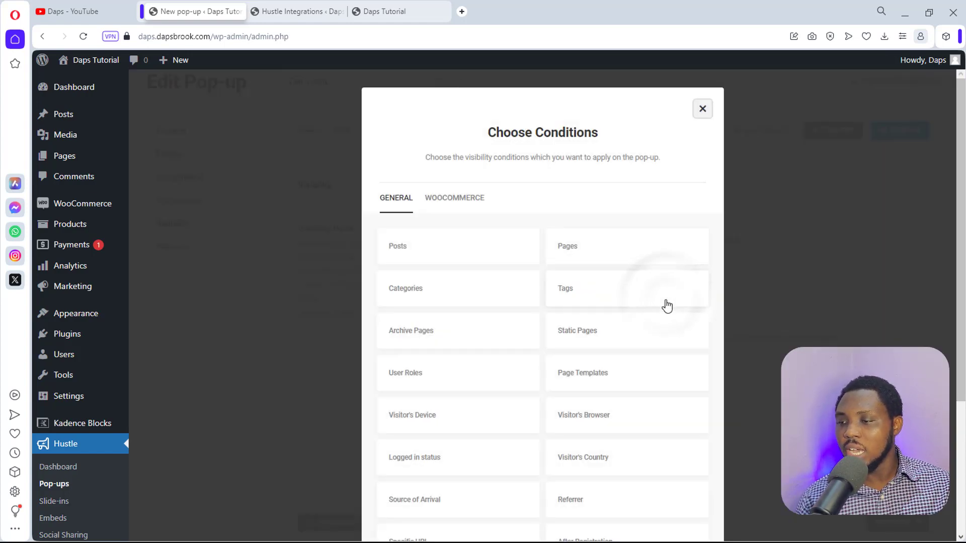
left_click(586, 249)
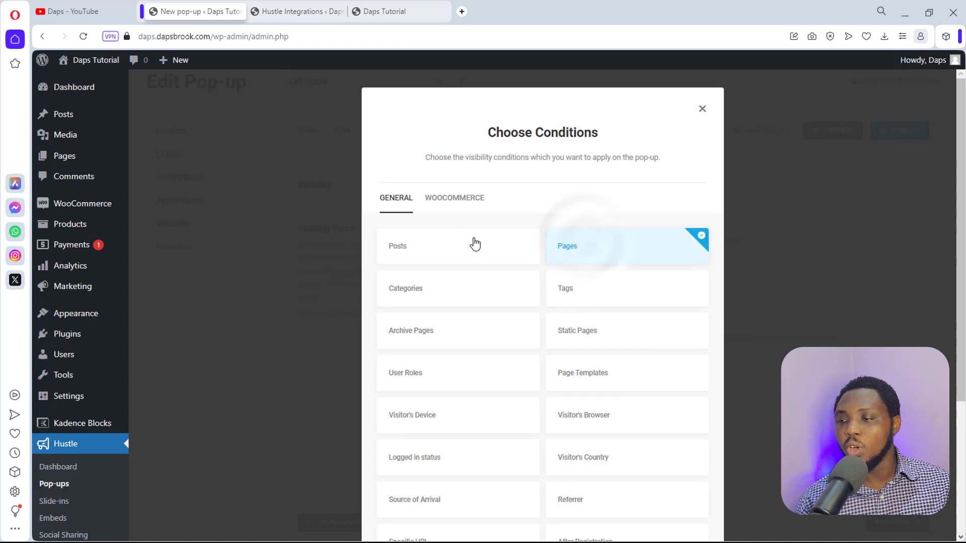
left_click(449, 243)
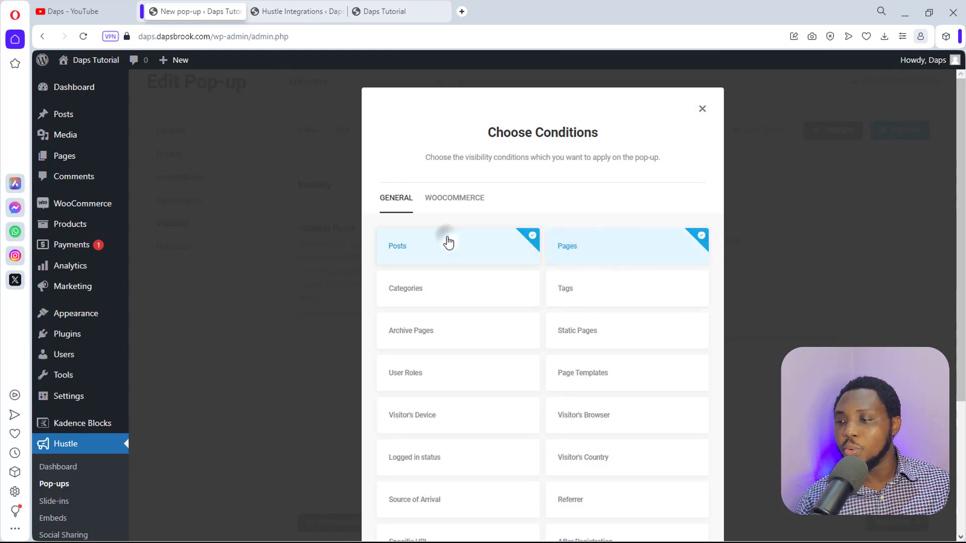
left_click(441, 287)
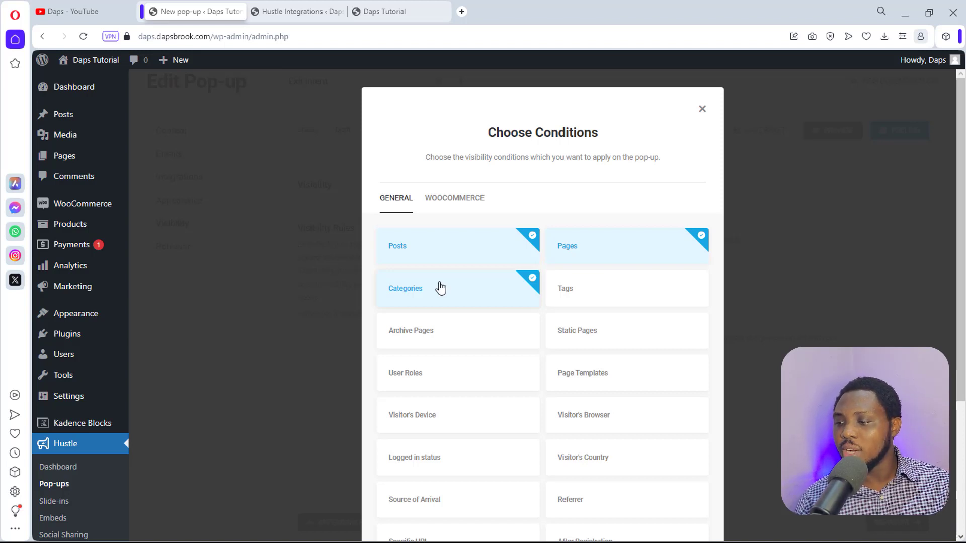
left_click(435, 286)
left_click(416, 247)
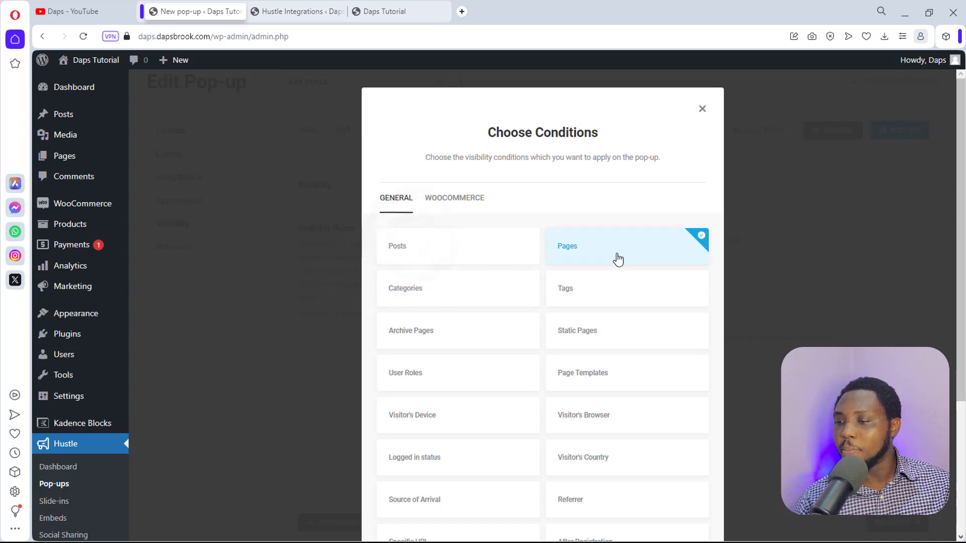
scroll(598, 292, "down", 4)
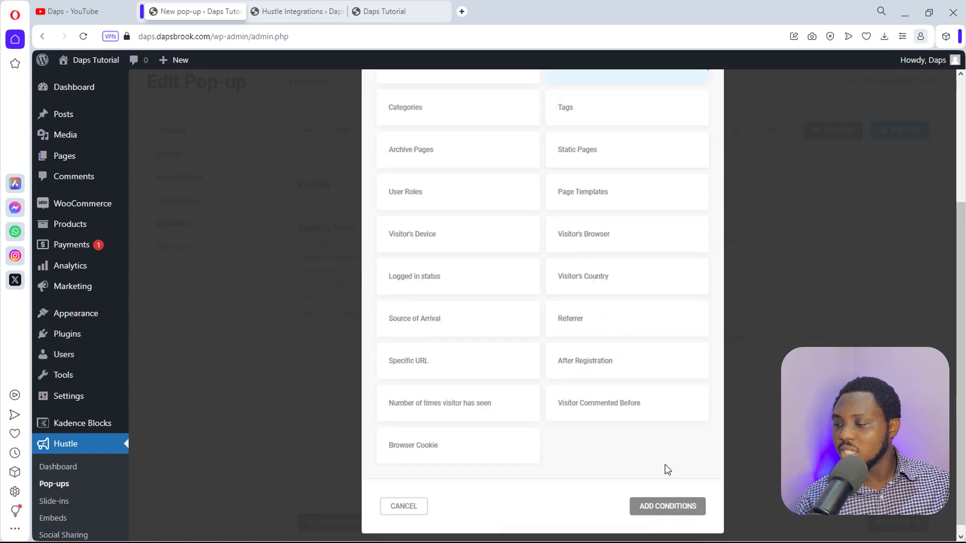
left_click(664, 509)
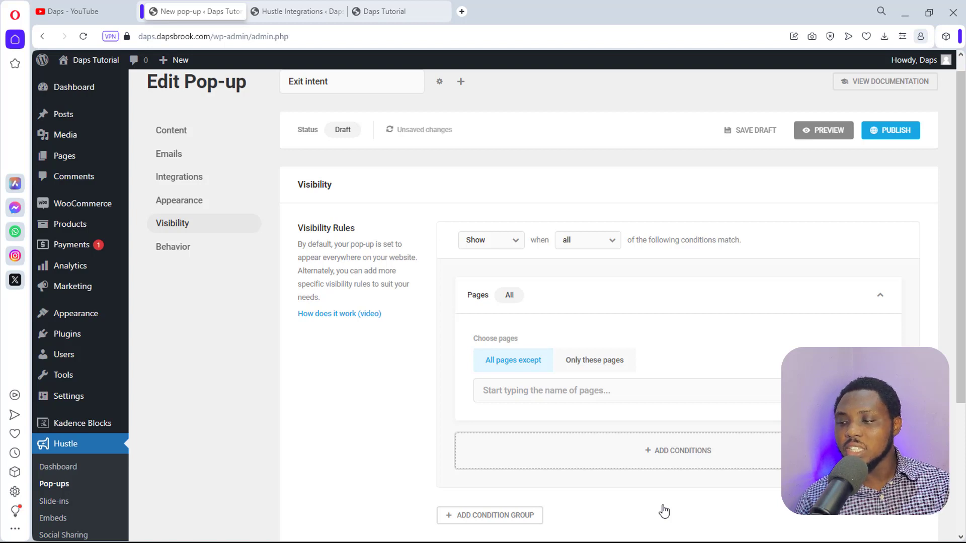
Step: Try the Hide option for the visibility rule, open the page exclusion list, and set the rule back to Show
left_click(520, 246)
left_click(489, 287)
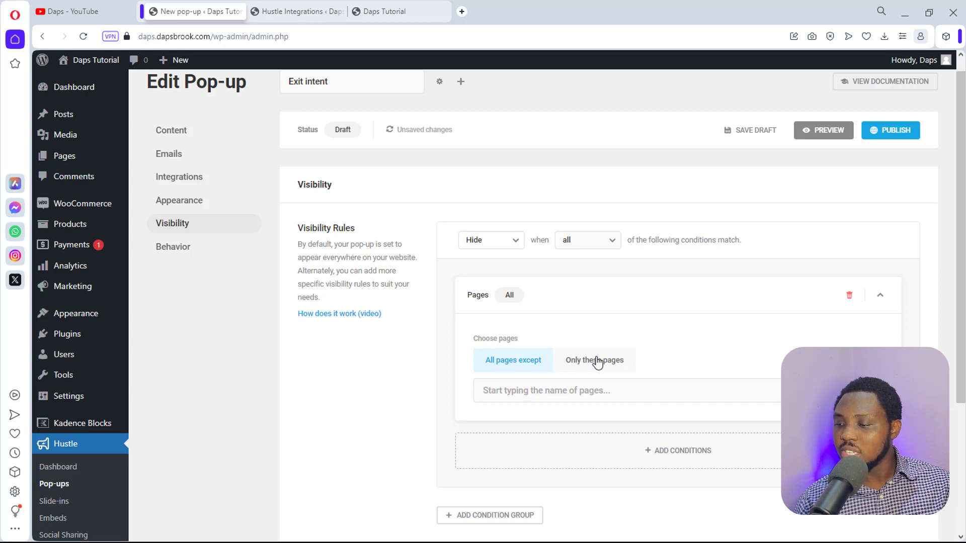
left_click(592, 390)
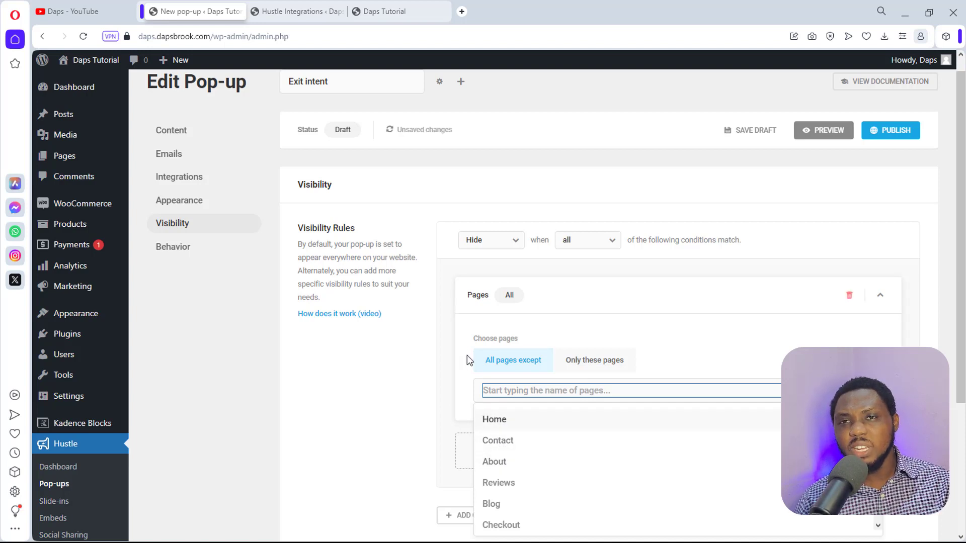
left_click(501, 246)
left_click(488, 268)
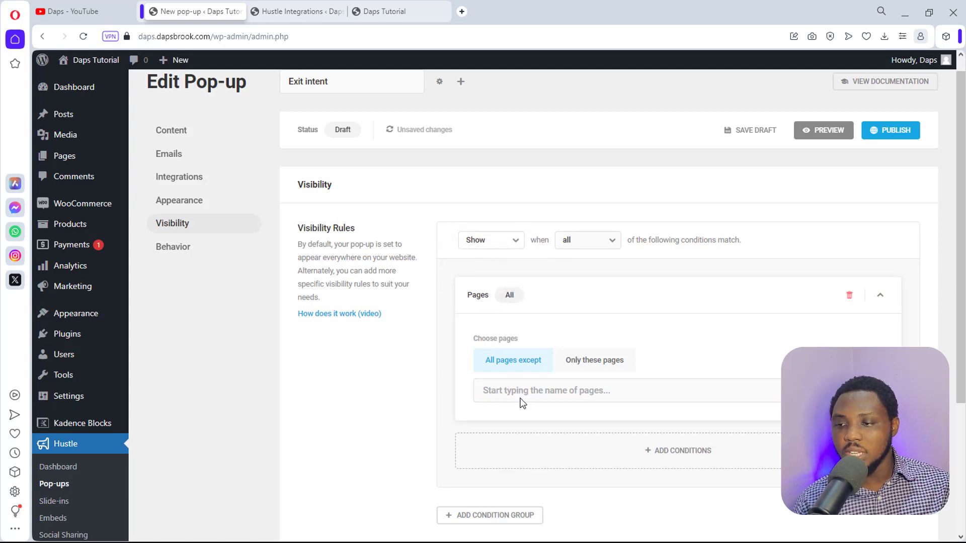
scroll(521, 402, "down", 4)
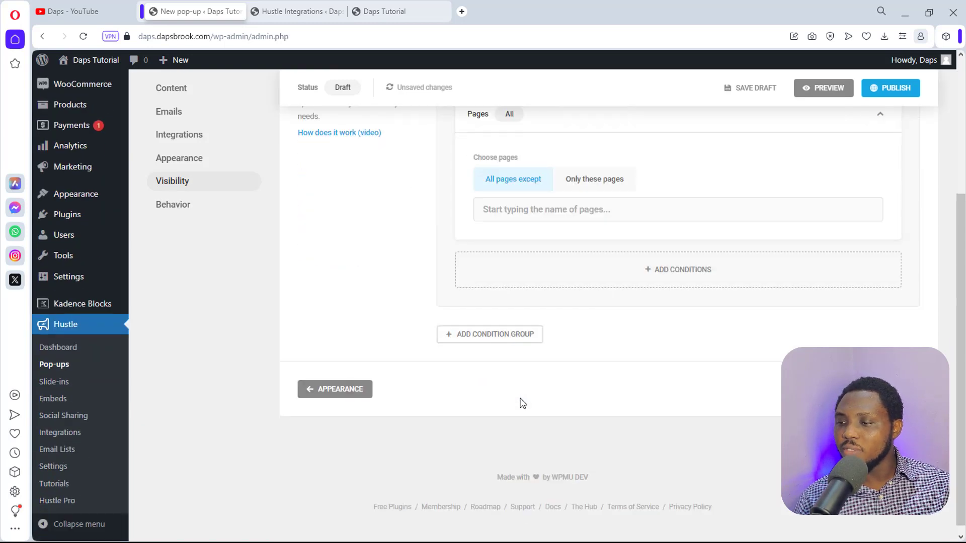
scroll(521, 403, "up", 4)
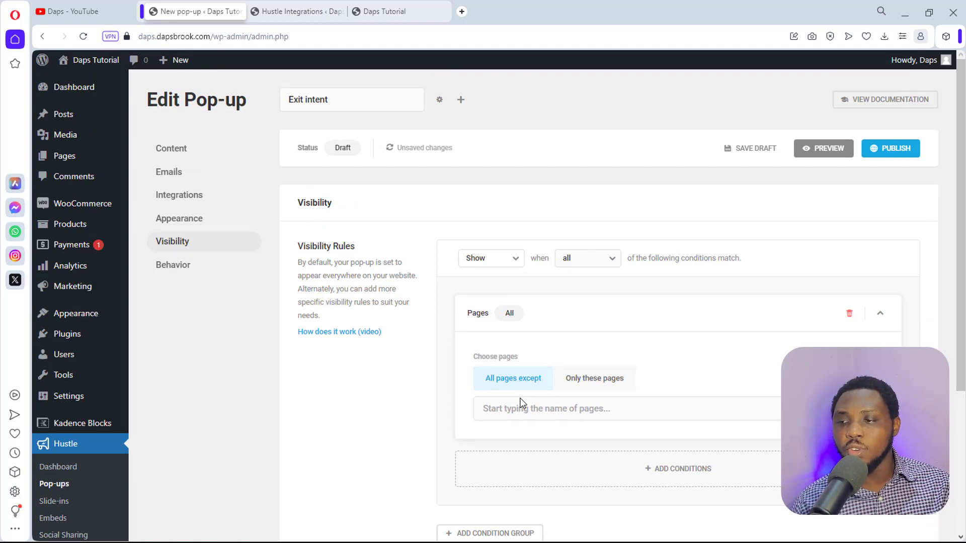
Step: In the pop-up's behavior settings, disable the Time trigger and enable the Exit Intent trigger
left_click(171, 271)
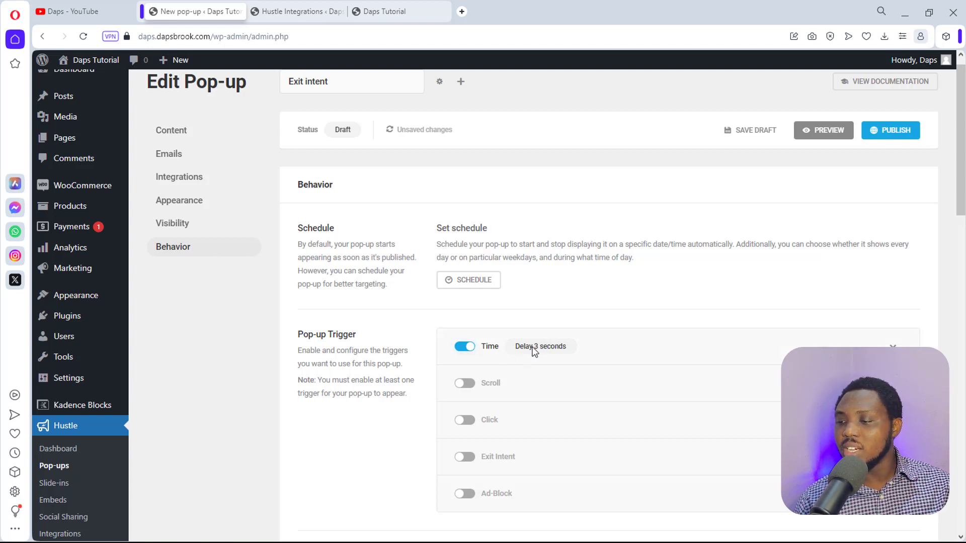
left_click(462, 348)
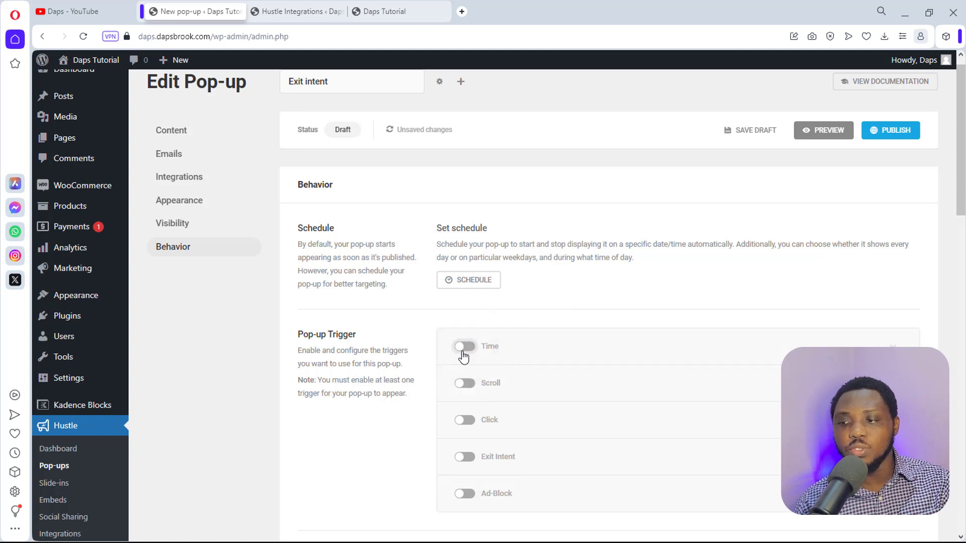
scroll(467, 355, "down", 1)
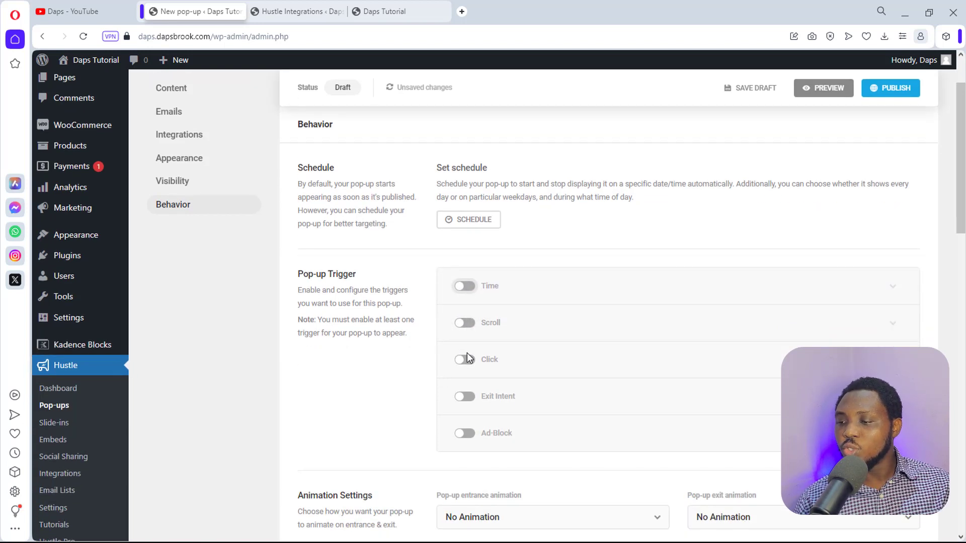
left_click(467, 398)
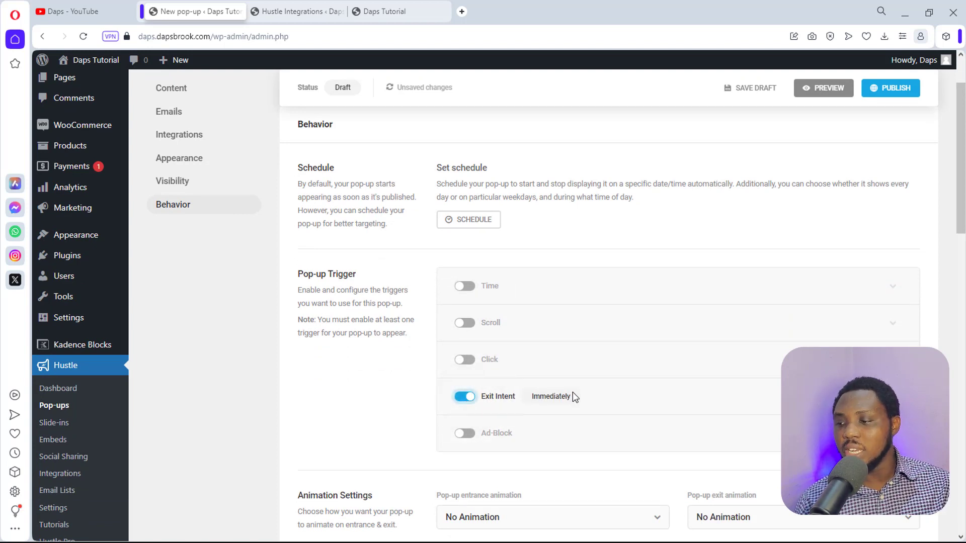
Step: Set the pop-up's entrance animation to Slide In Up and its exit animation to Slide Out Down
scroll(571, 393, "down", 2)
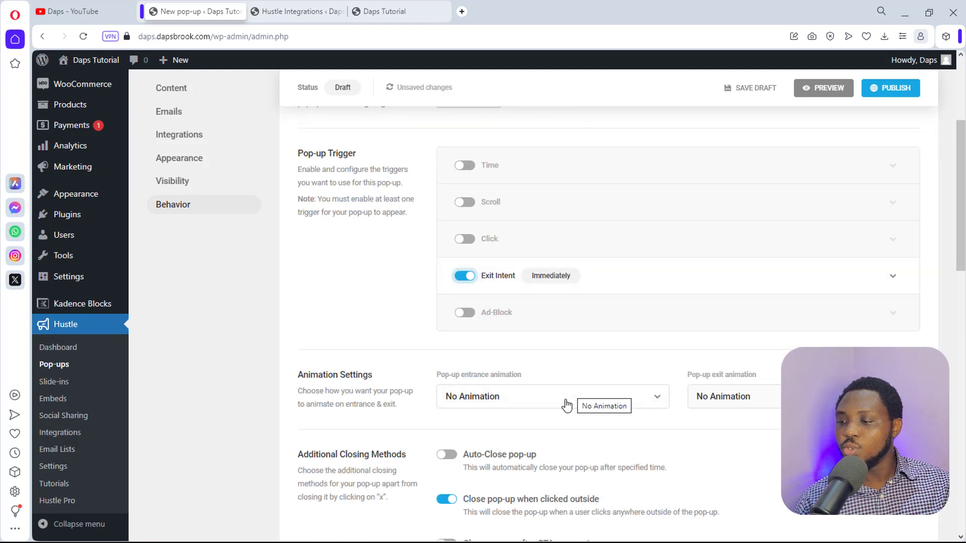
left_click(565, 402)
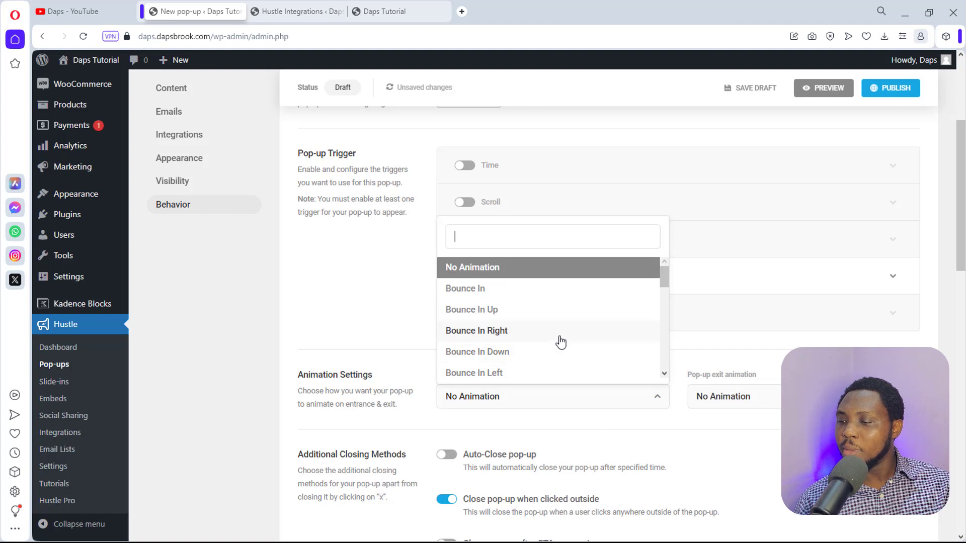
scroll(561, 342, "down", 4)
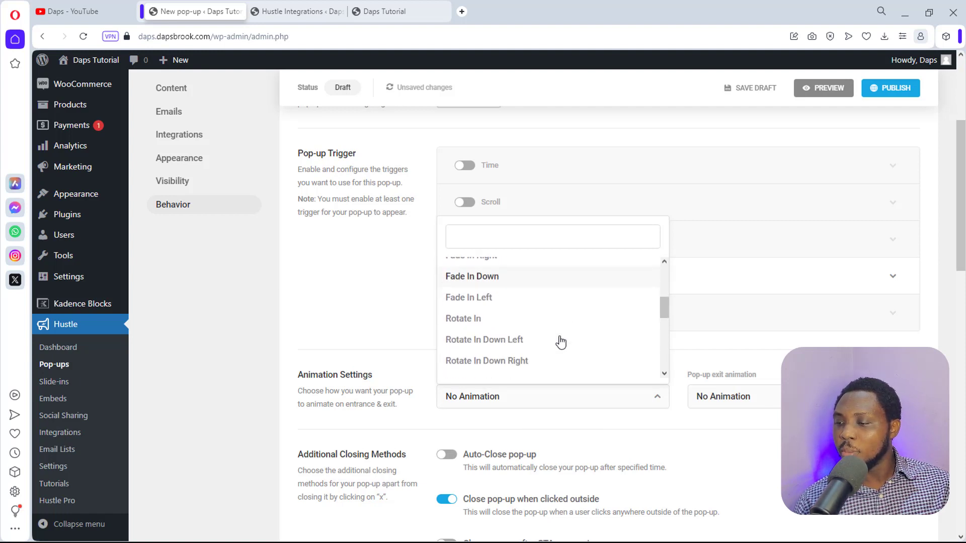
scroll(561, 342, "down", 3)
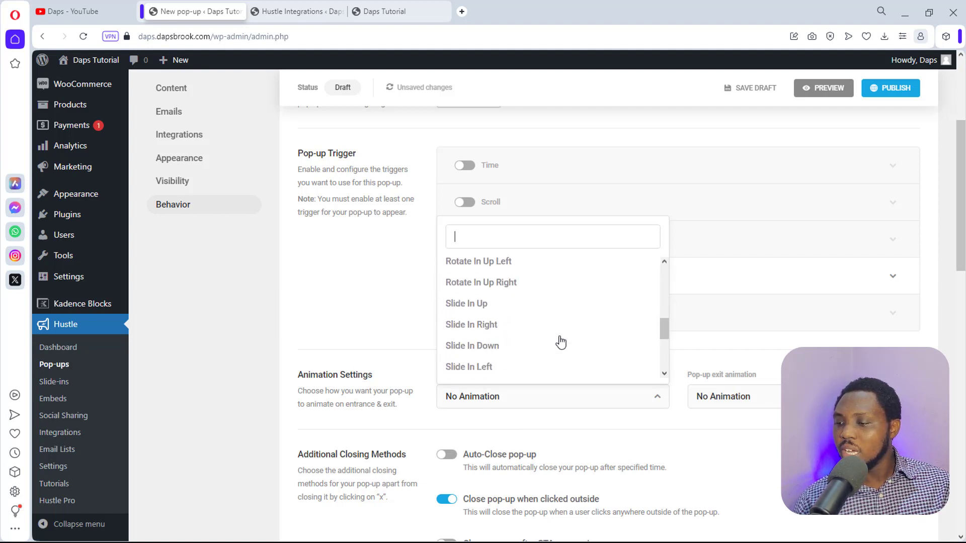
left_click(476, 304)
left_click(734, 398)
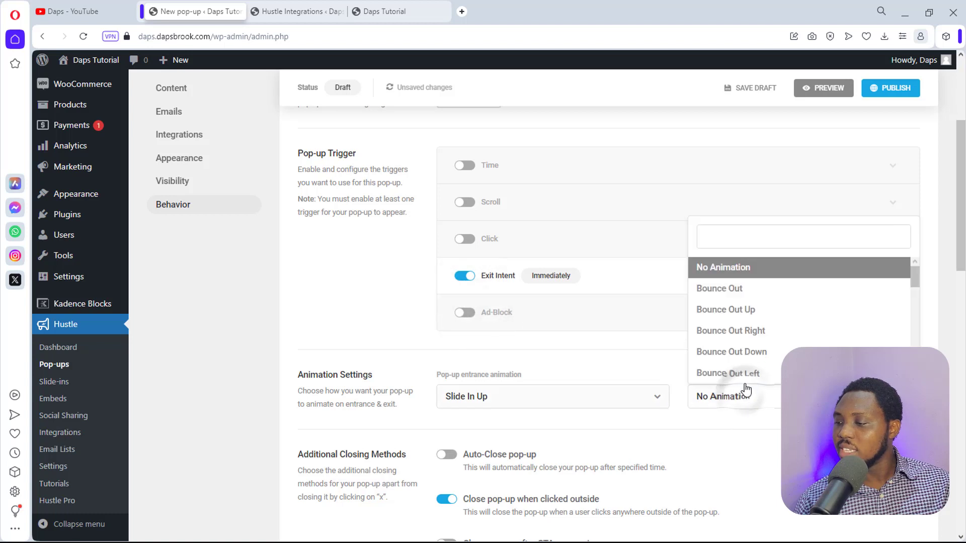
scroll(750, 333, "down", 8)
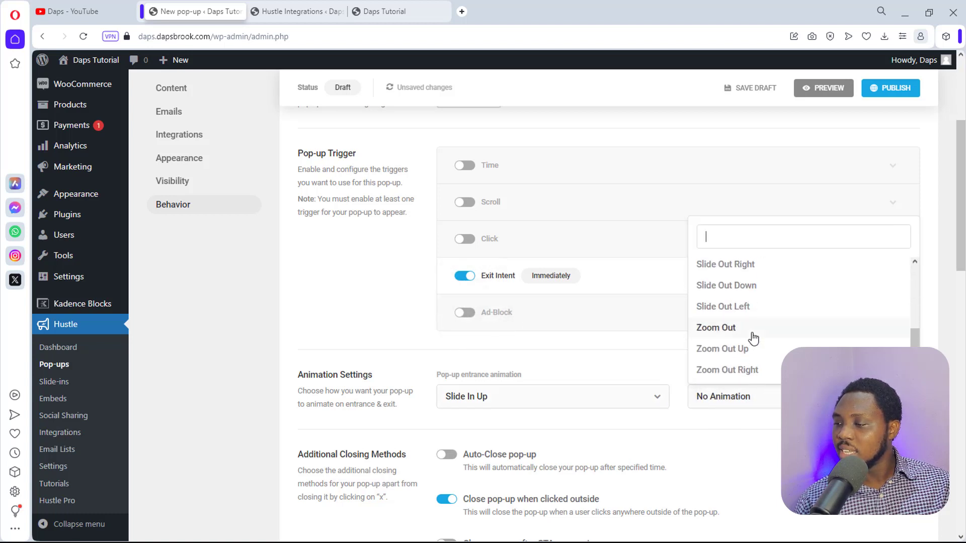
scroll(753, 338, "up", 2)
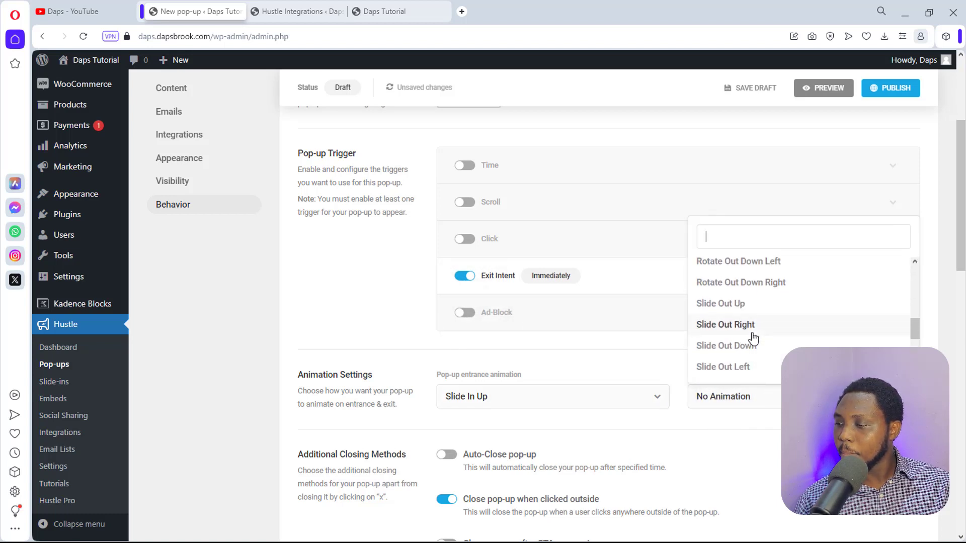
left_click(738, 347)
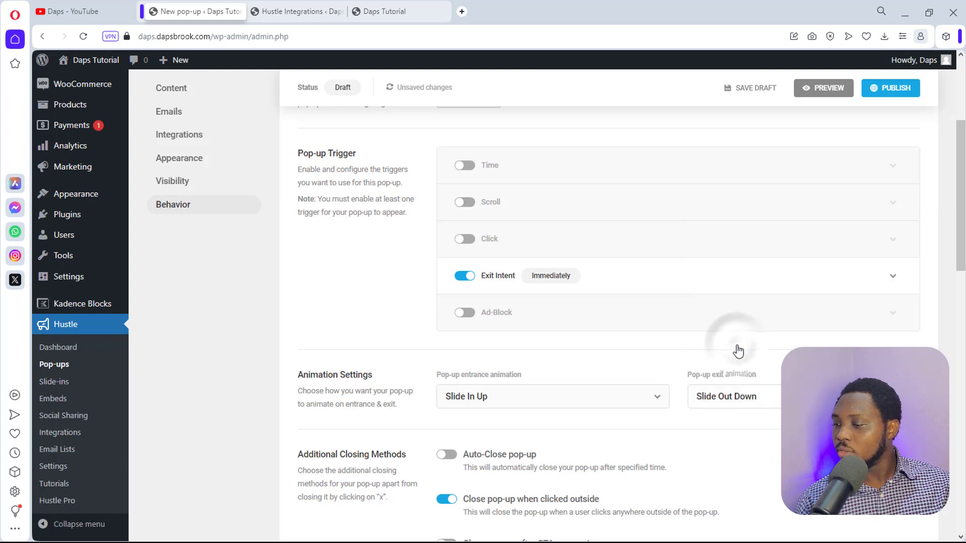
Step: Review the closing and additional behavior settings, preview the pop-up on desktop, and close the preview
scroll(737, 346, "down", 5)
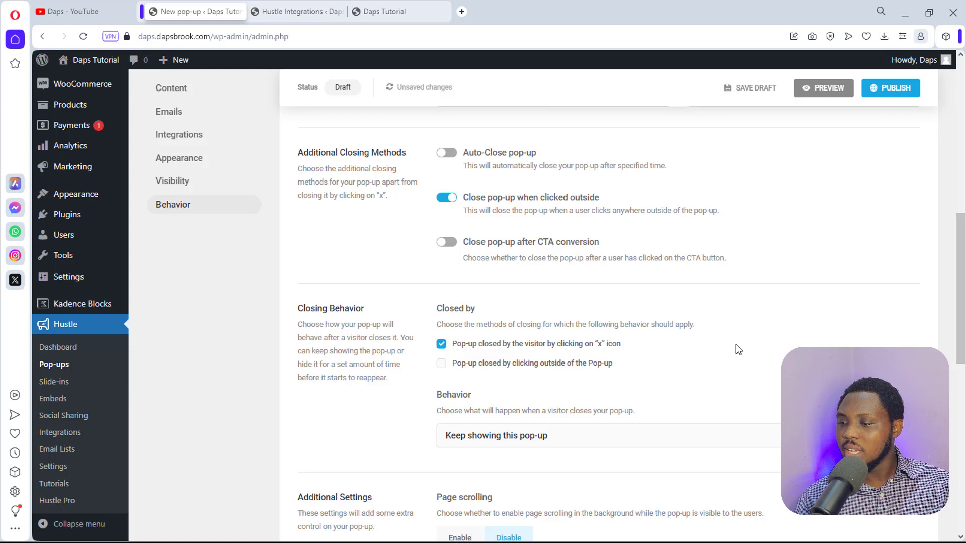
scroll(737, 349, "down", 3)
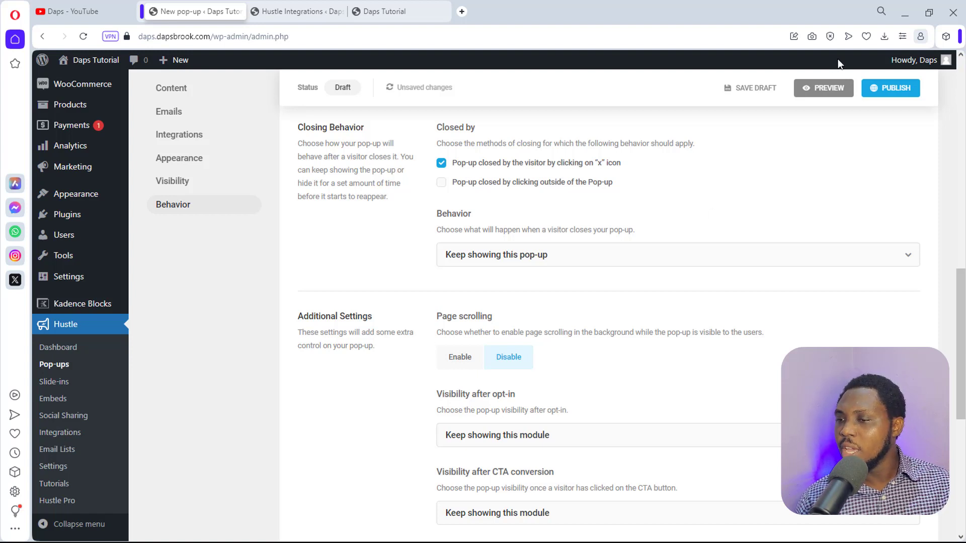
left_click(825, 88)
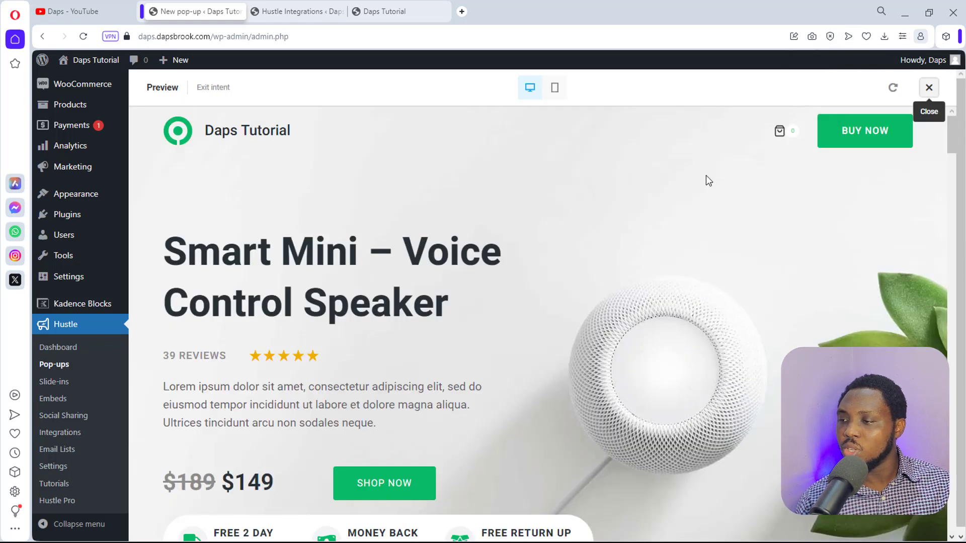
mouse_move(574, 32)
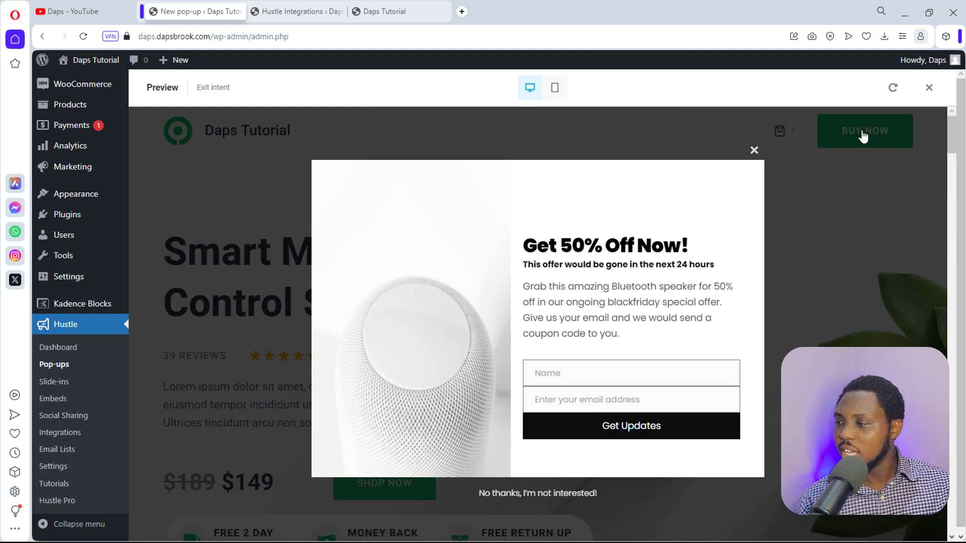
left_click(931, 89)
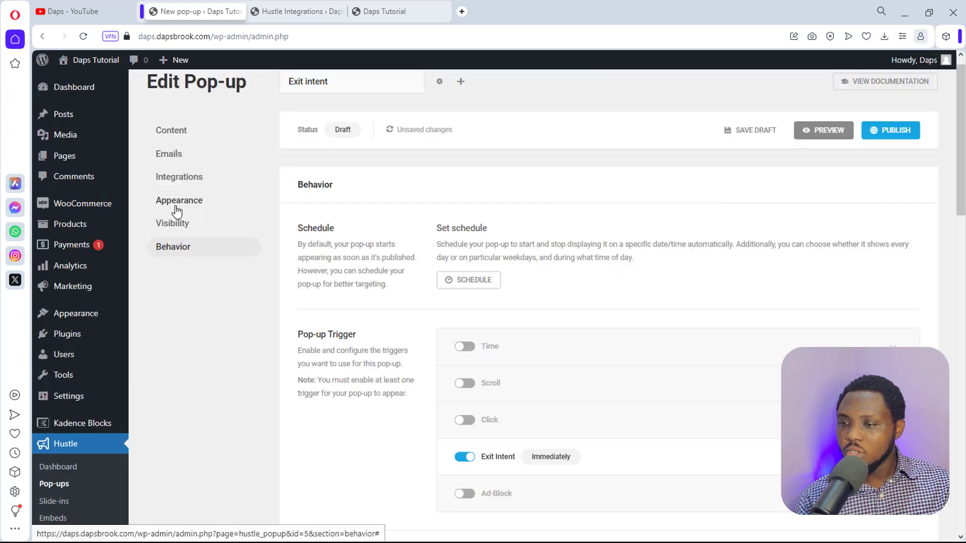
Step: Remove the placeholder text from the Email field of the pop-up's opt-in form and apply the change
left_click(161, 153)
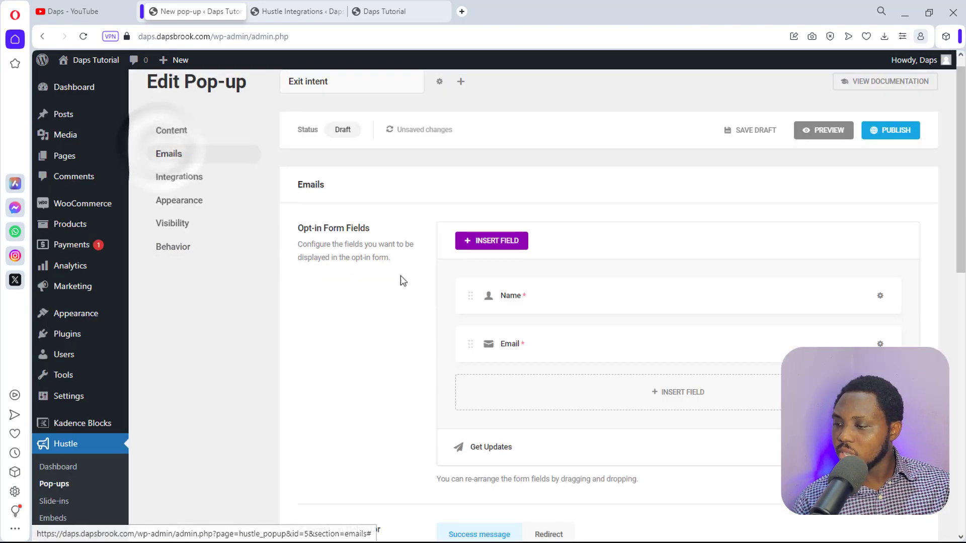
left_click(602, 346)
left_click(491, 364)
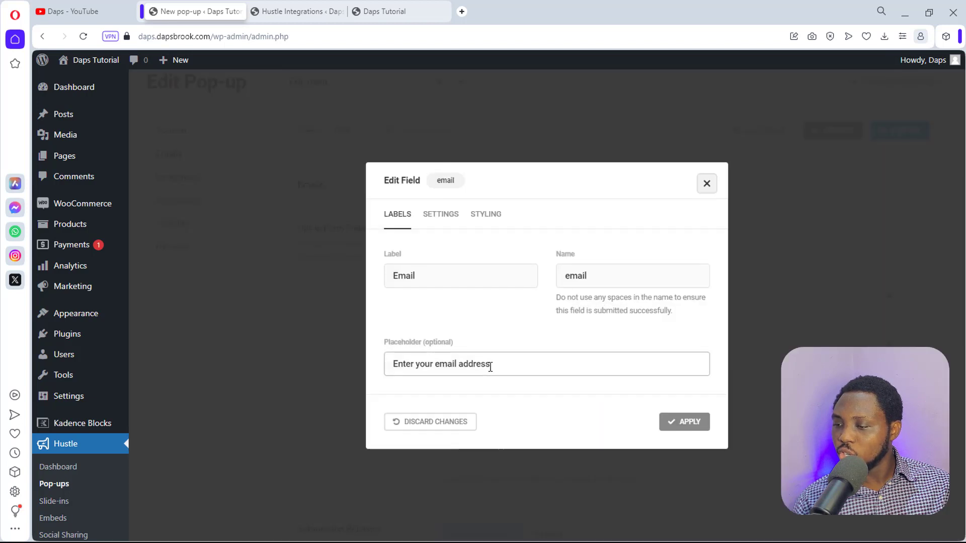
left_click_drag(500, 365, 357, 371)
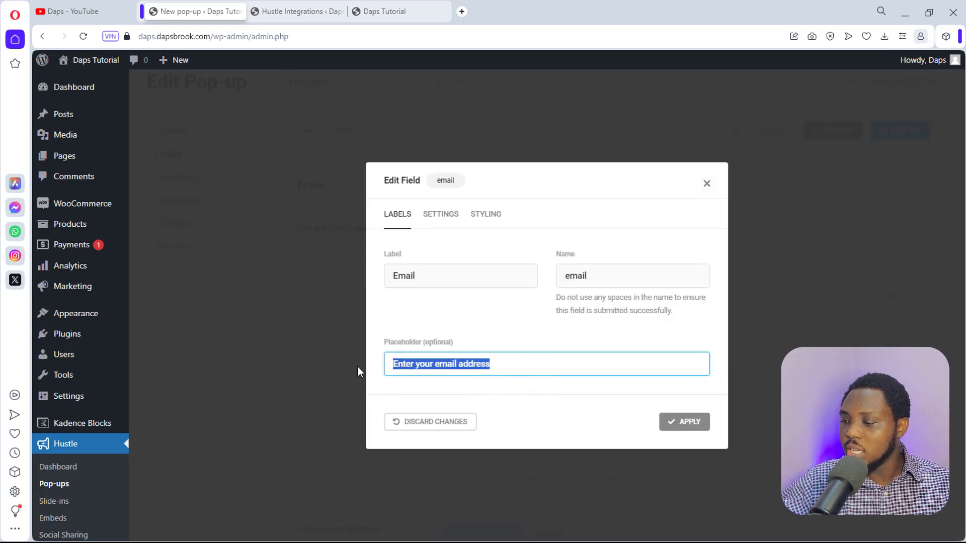
key("BackSpace")
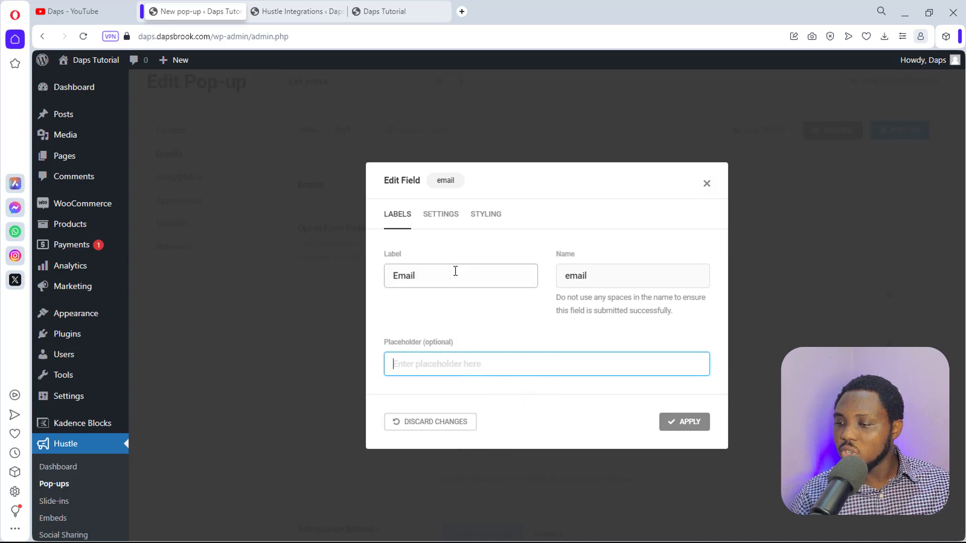
left_click(697, 426)
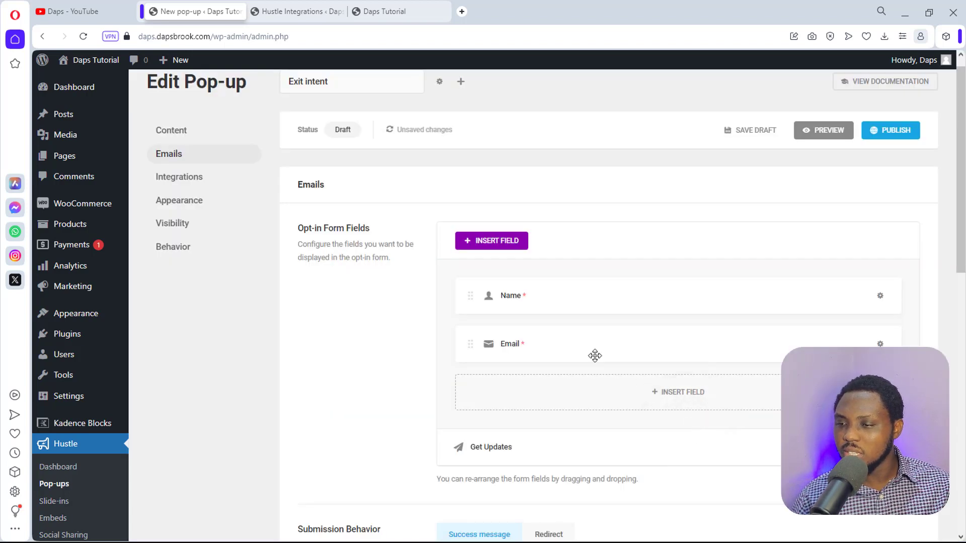
Step: Try the Cover fitting for the featured image in the desktop appearance settings, preview the pop-up, and close the preview
left_click(170, 202)
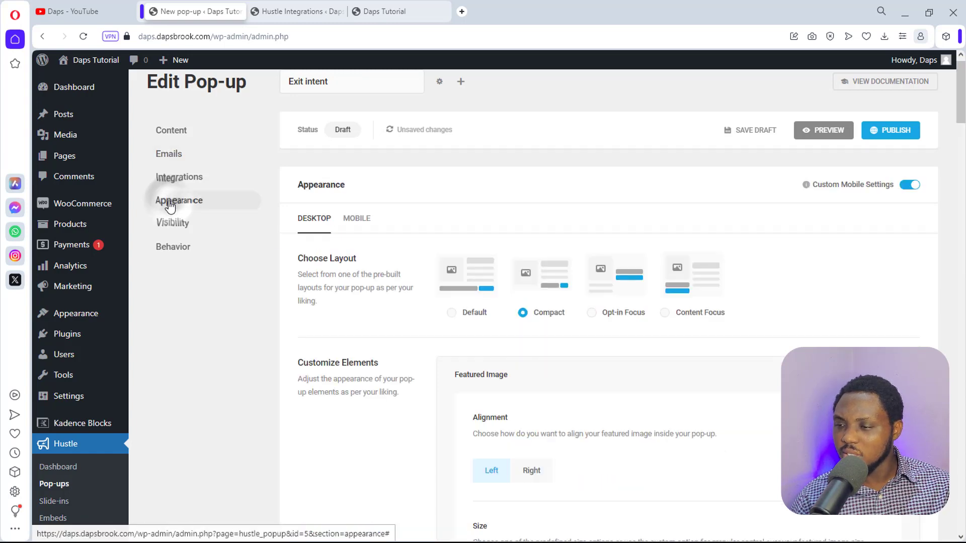
scroll(412, 284, "down", 8)
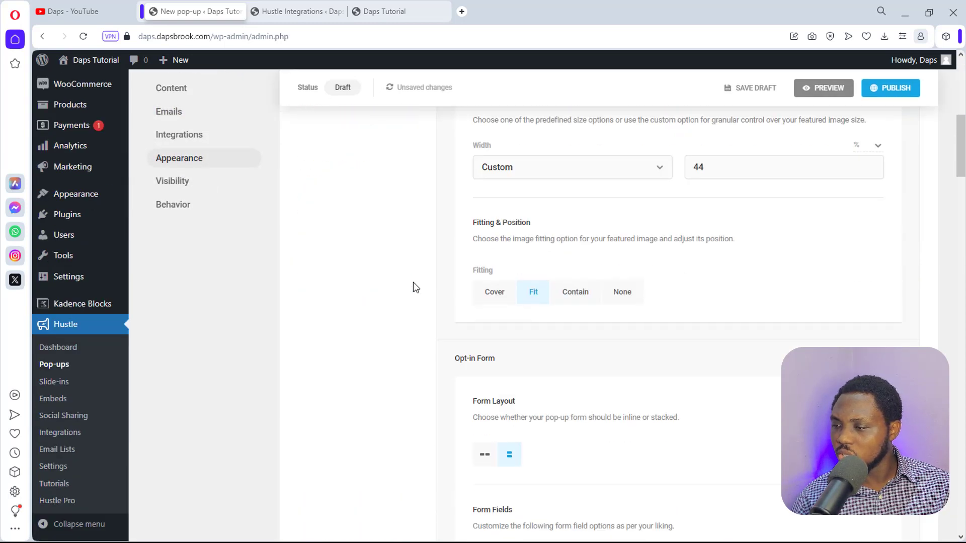
scroll(413, 283, "up", 1)
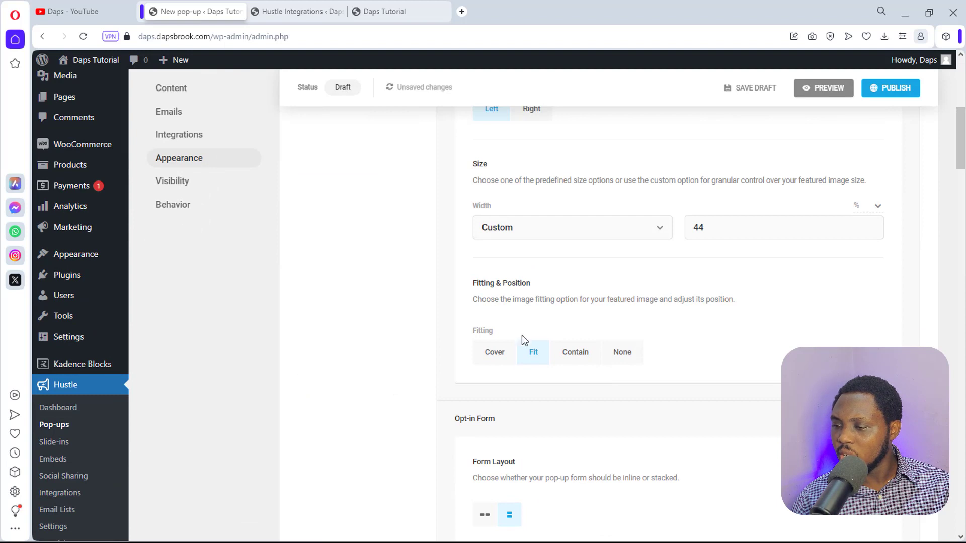
left_click(496, 356)
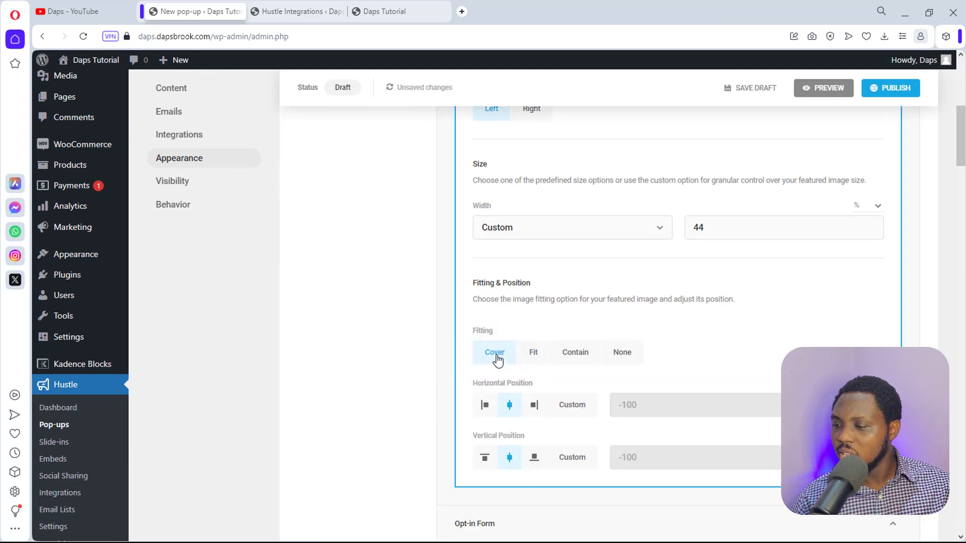
left_click(823, 90)
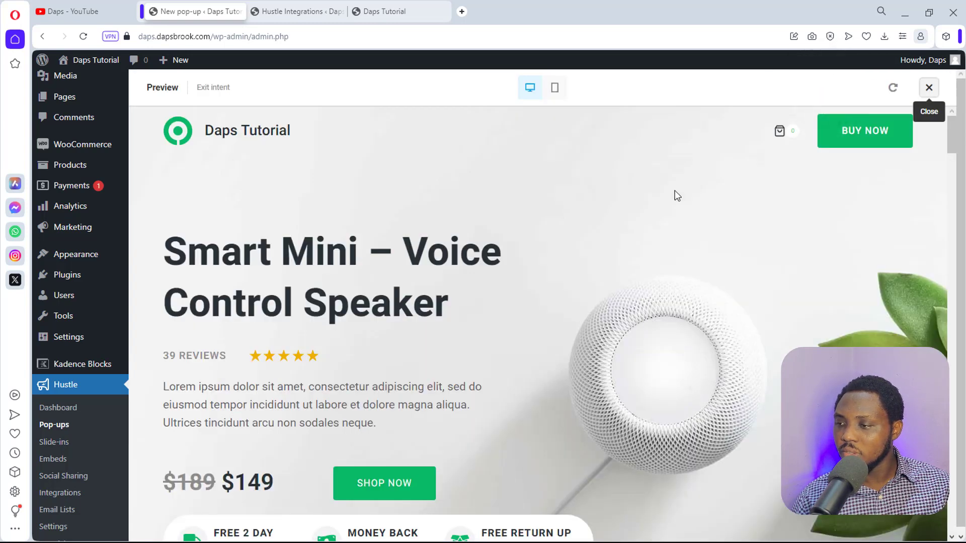
mouse_move(602, 51)
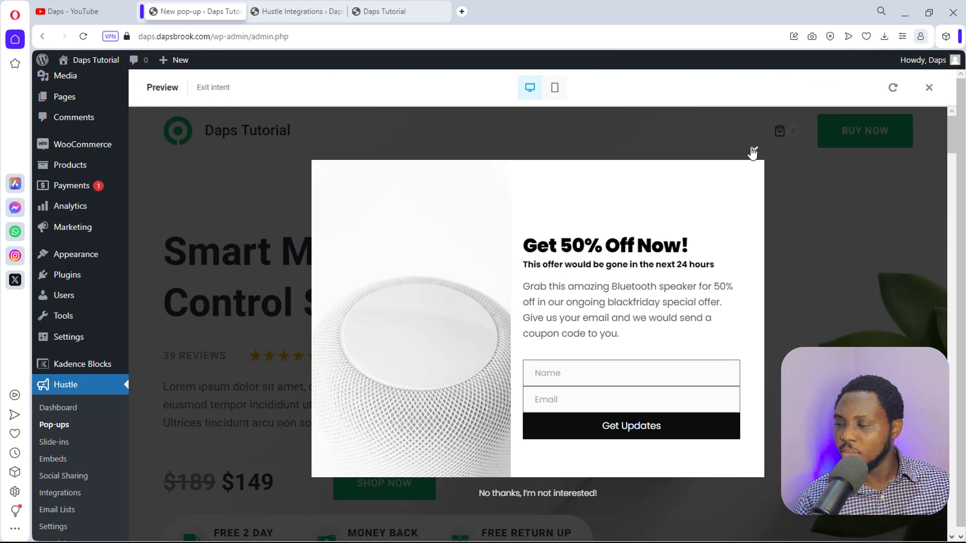
left_click(928, 89)
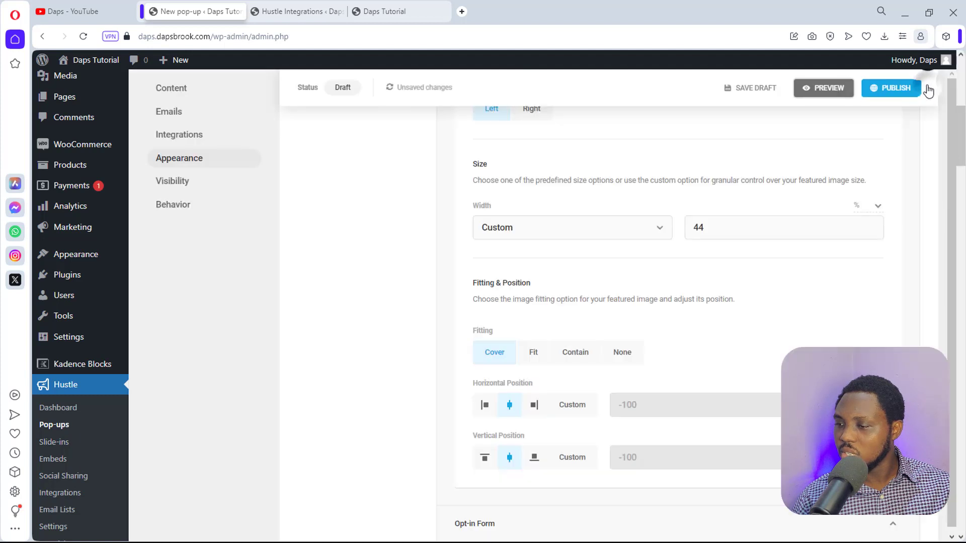
Step: Set the featured image's fitting to Contain, preview the pop-up, and close the preview
left_click(573, 354)
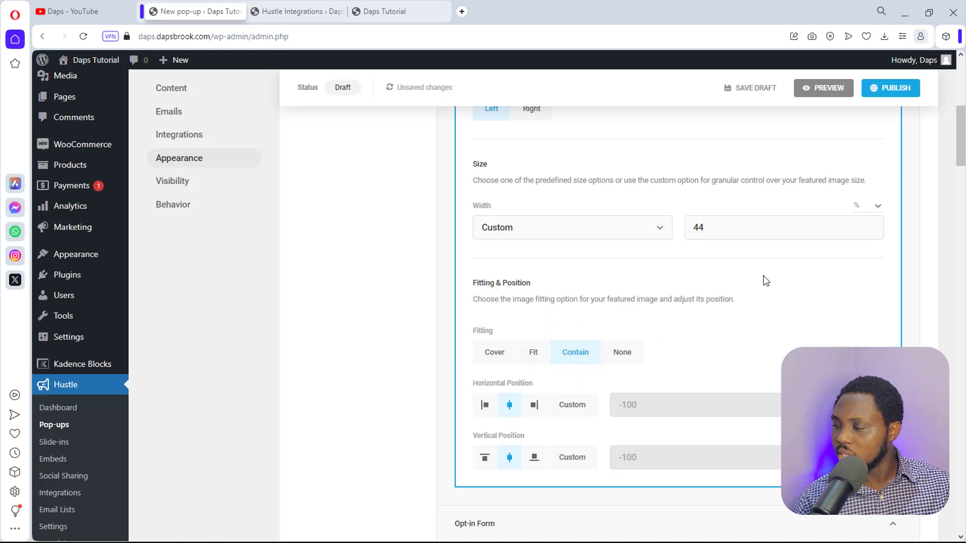
left_click(825, 90)
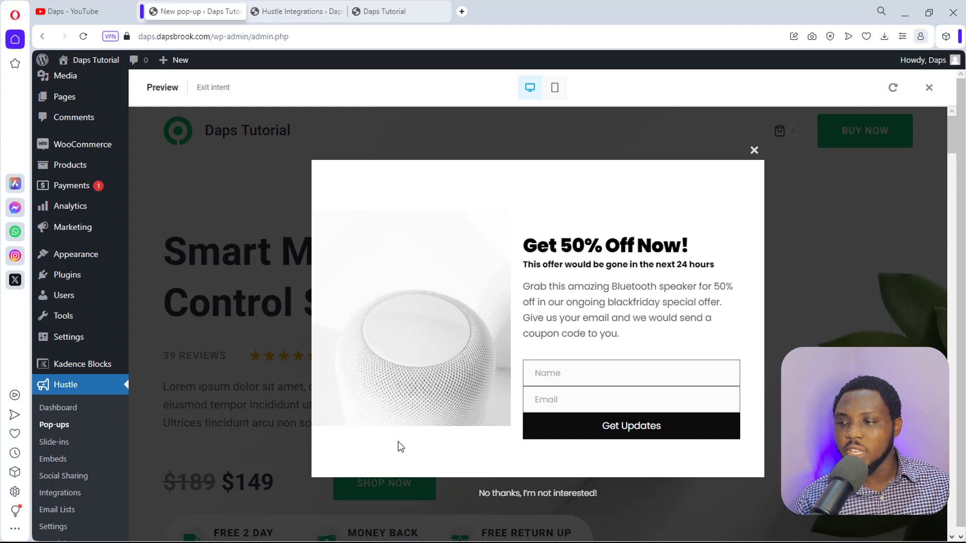
left_click(755, 151)
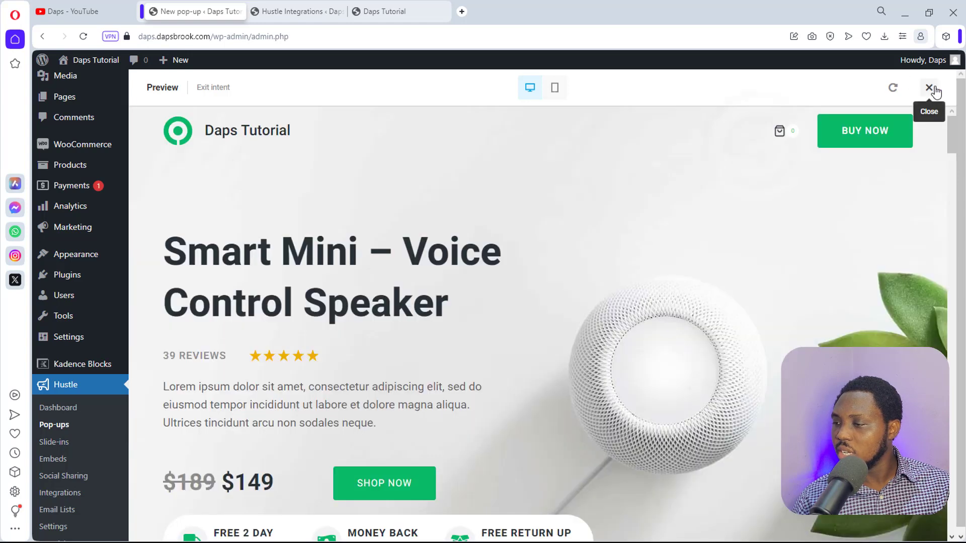
left_click(930, 88)
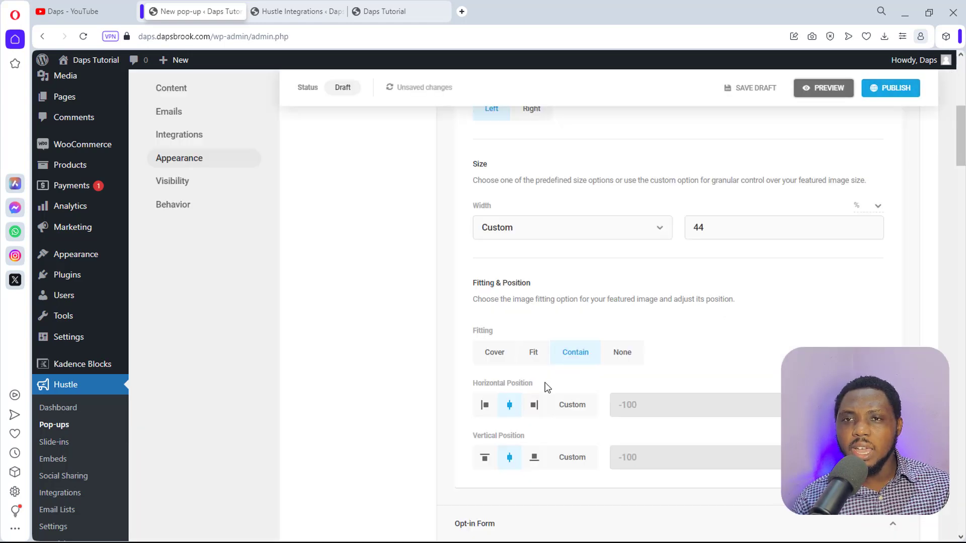
Step: Publish the pop-up, then test its exit-intent trigger on the live home page and dismiss it
left_click(892, 90)
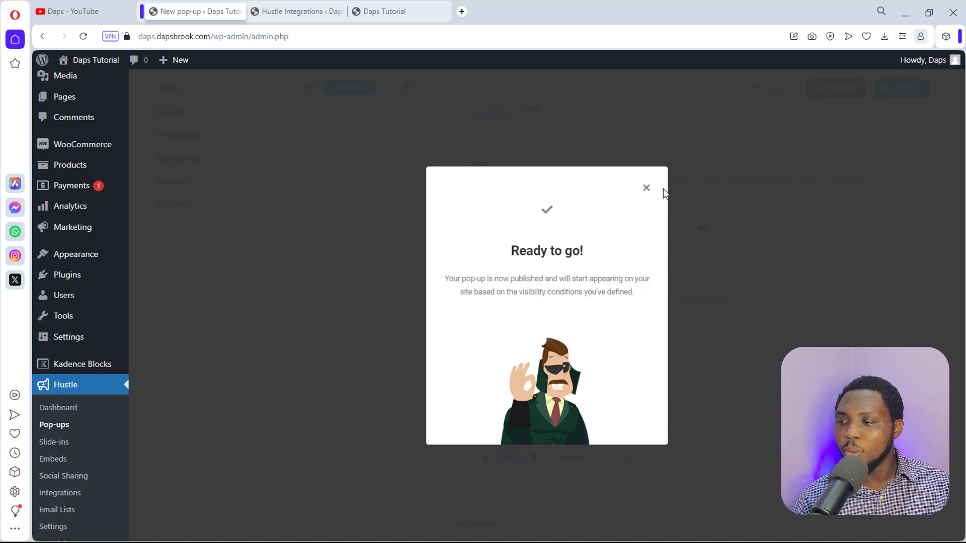
left_click(646, 188)
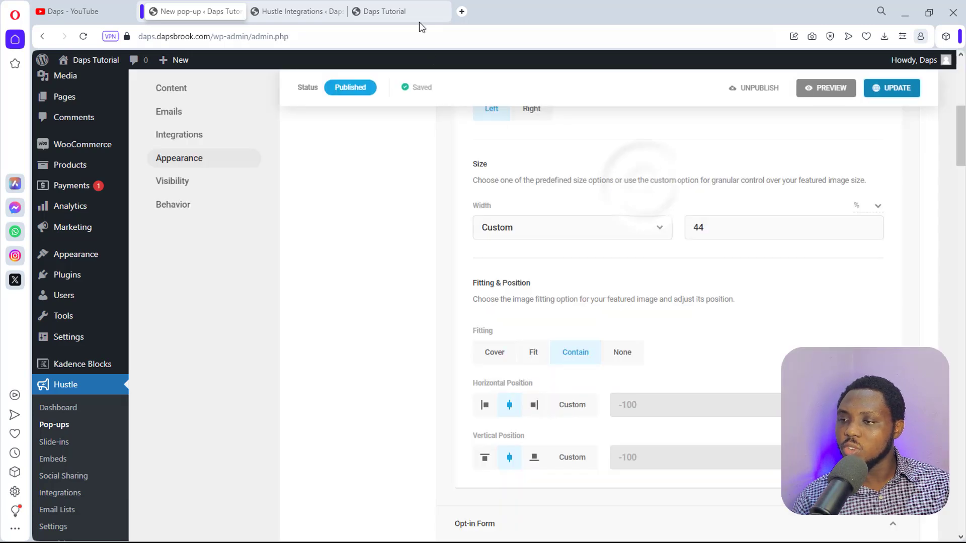
left_click(400, 11)
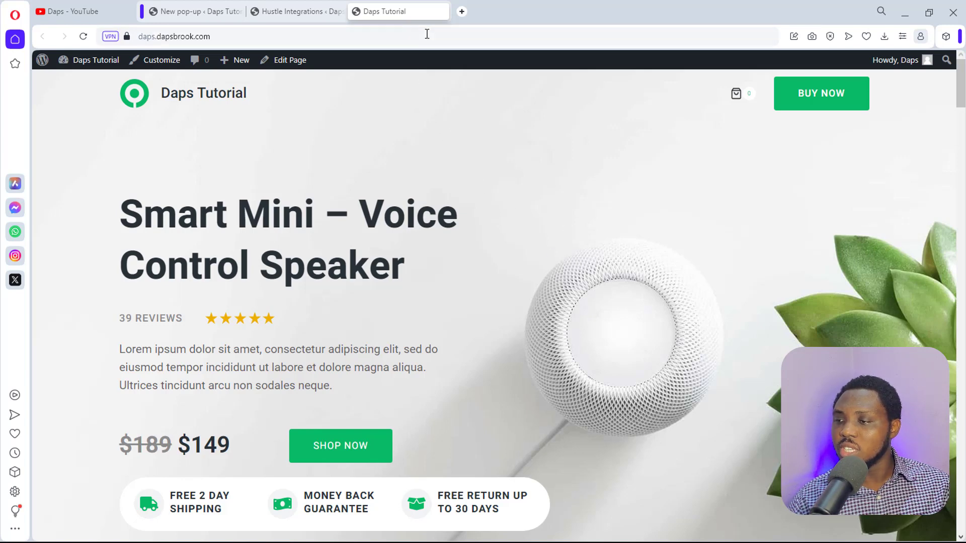
mouse_move(433, 8)
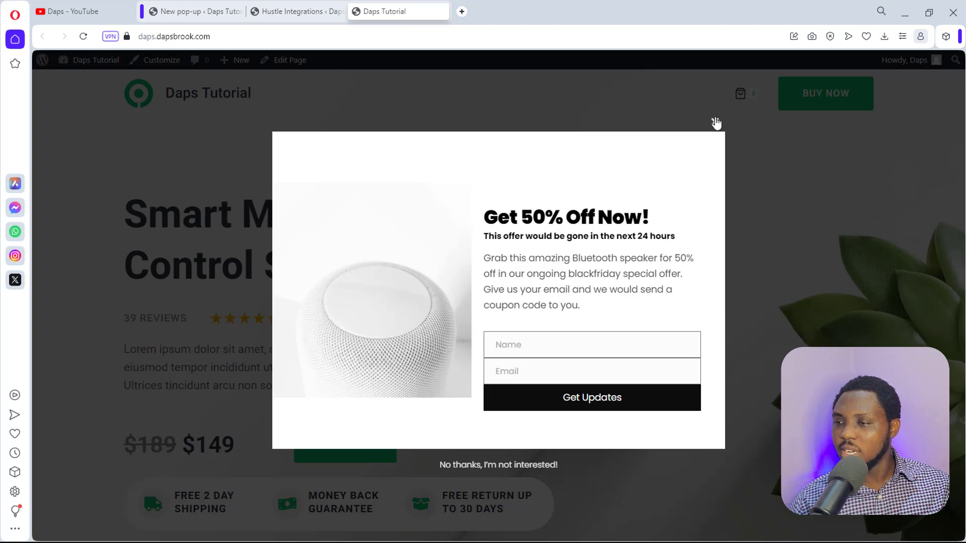
left_click(716, 122)
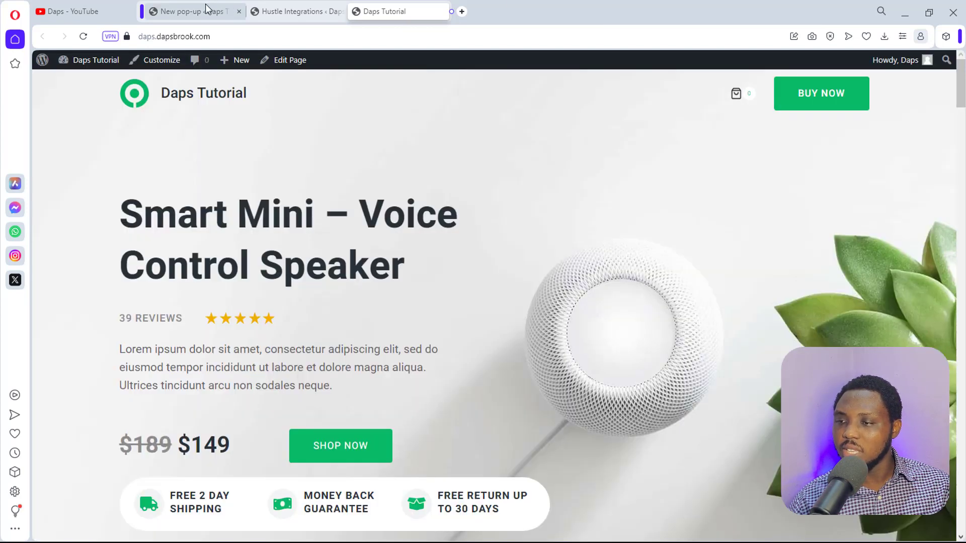
Step: Back in the pop-up editor, change the opt-in form's submit button text to "Get Offer Now" and apply it
left_click(204, 10)
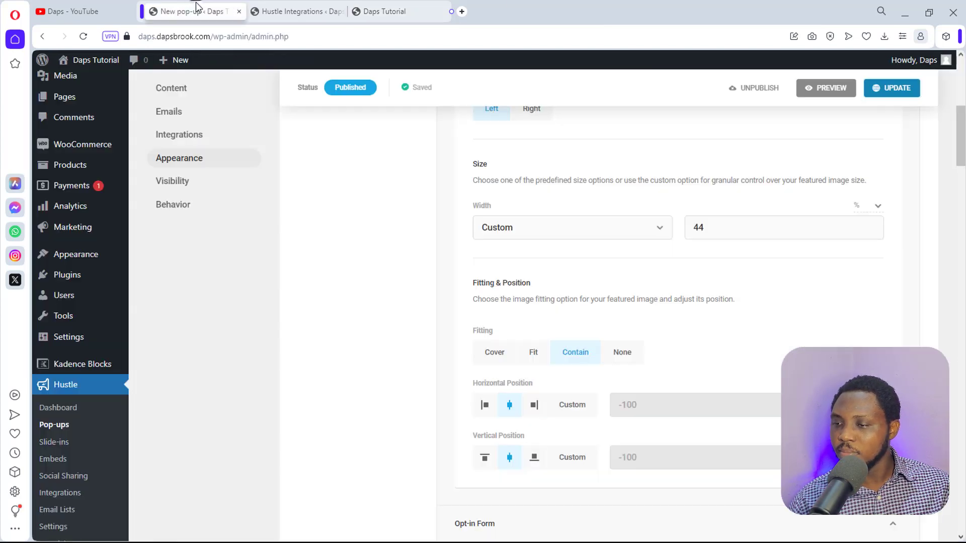
scroll(332, 360, "up", 5)
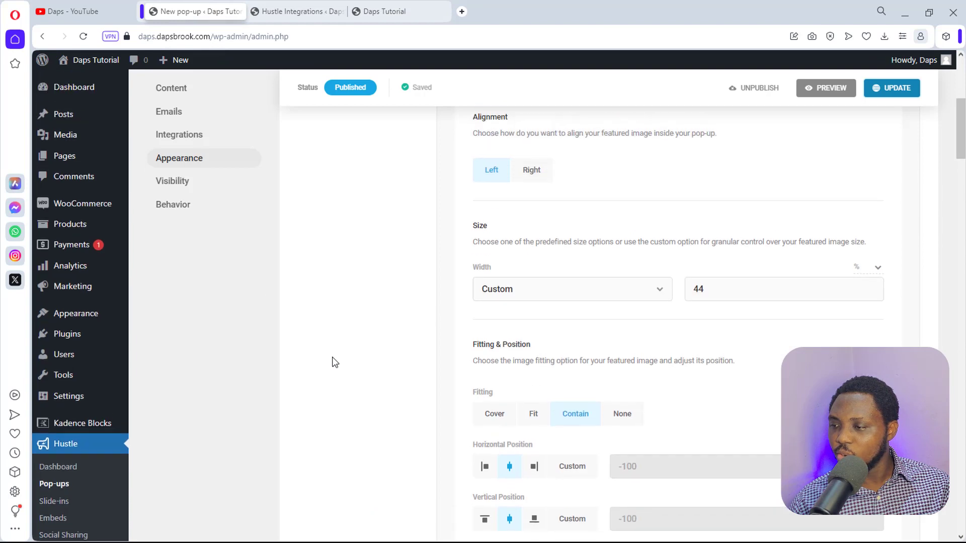
left_click(170, 113)
scroll(715, 291, "down", 3)
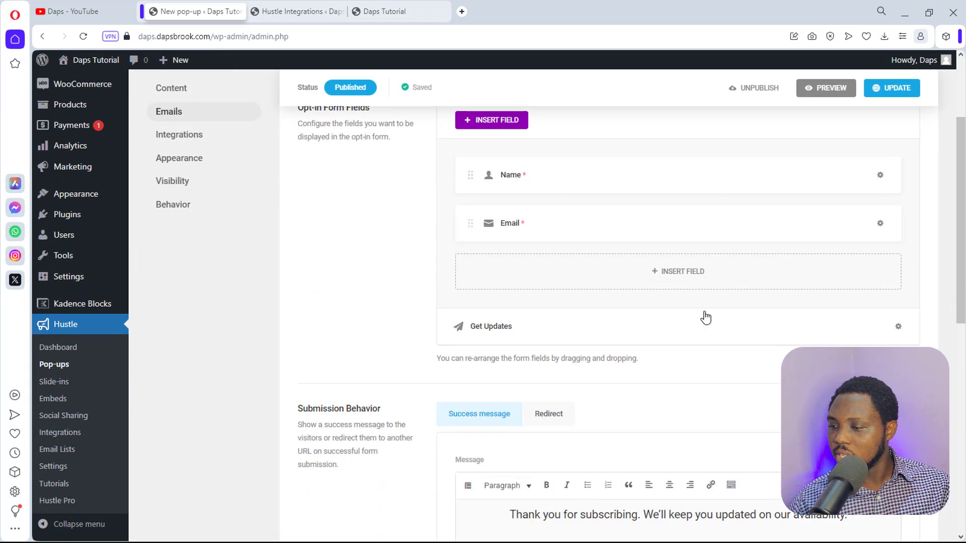
left_click(511, 326)
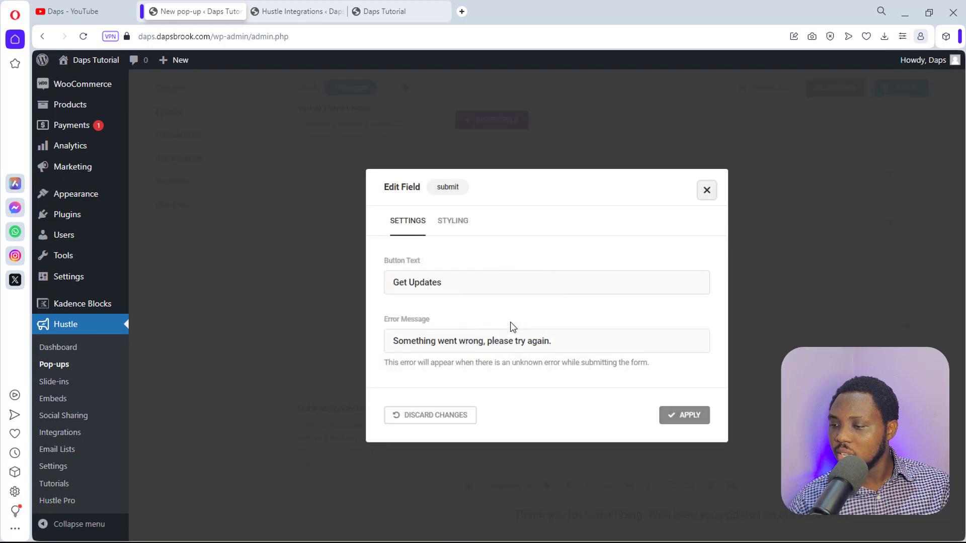
left_click_drag(448, 277, 368, 277)
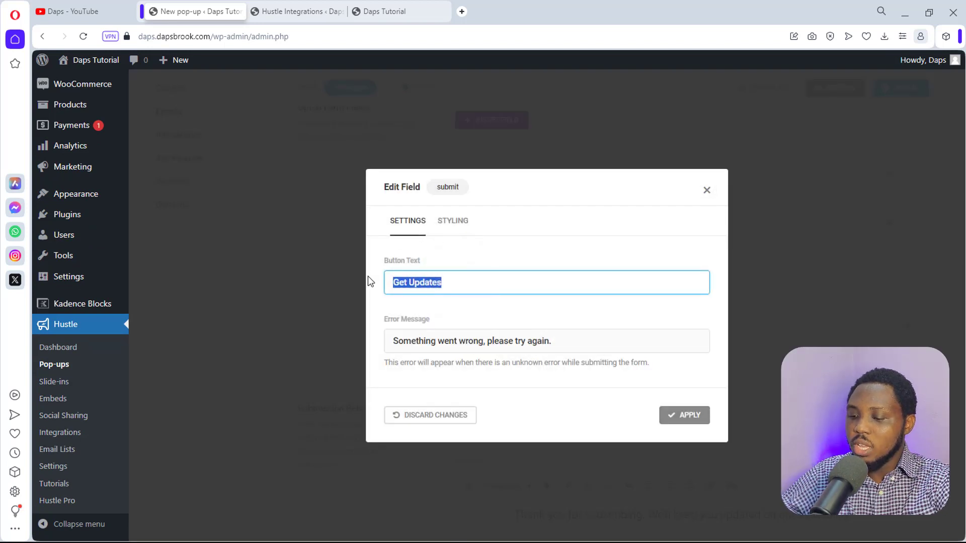
type("Get ")
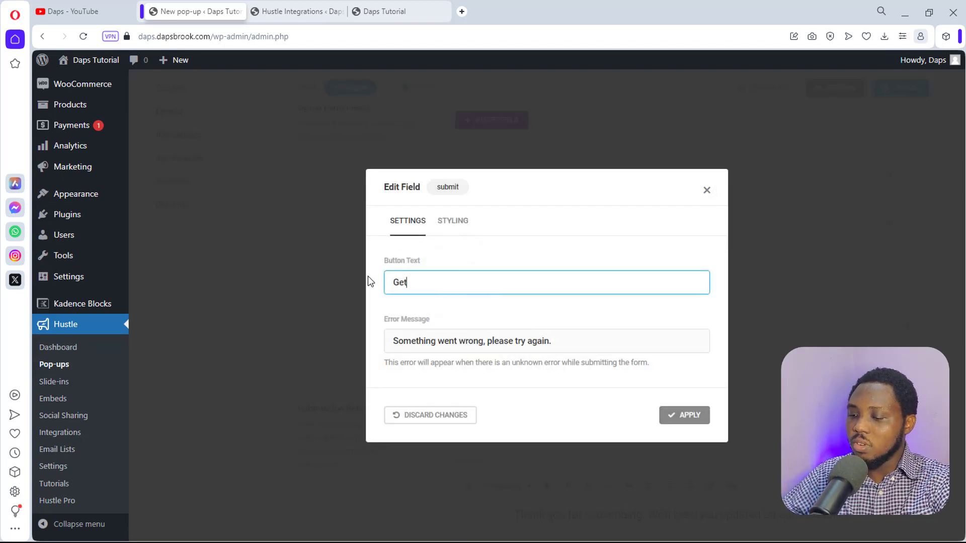
type("Offer")
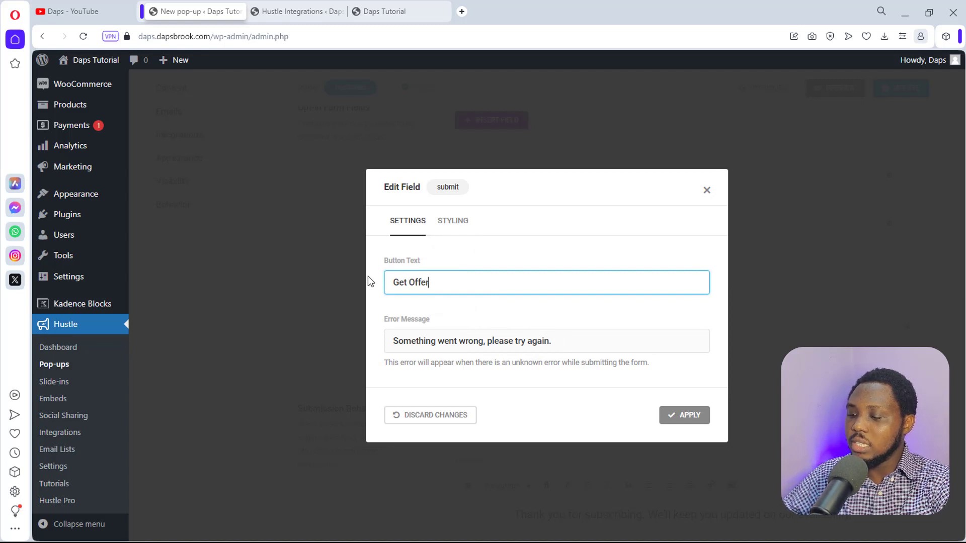
type(" Now")
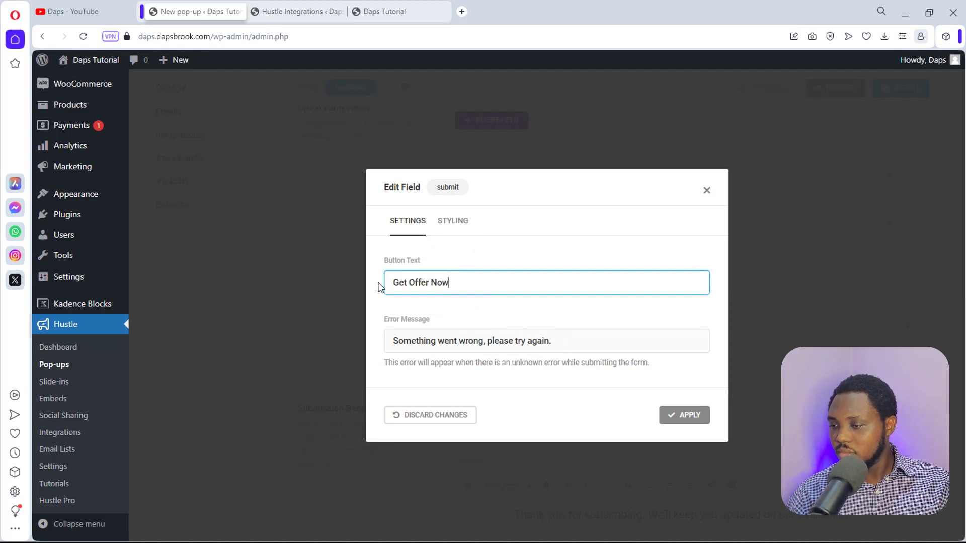
left_click(696, 416)
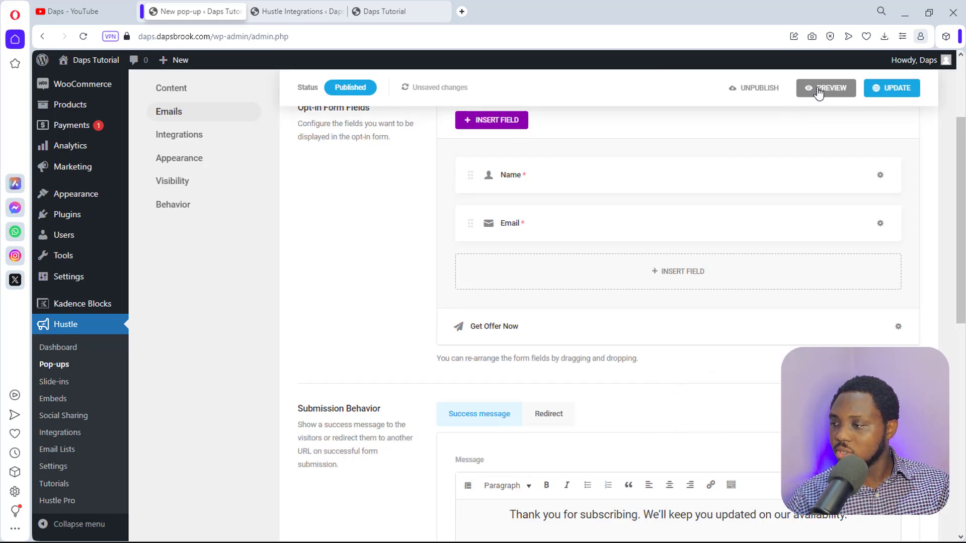
Step: Update the published pop-up and trigger it on the live home page to check the new submit button text
left_click(893, 89)
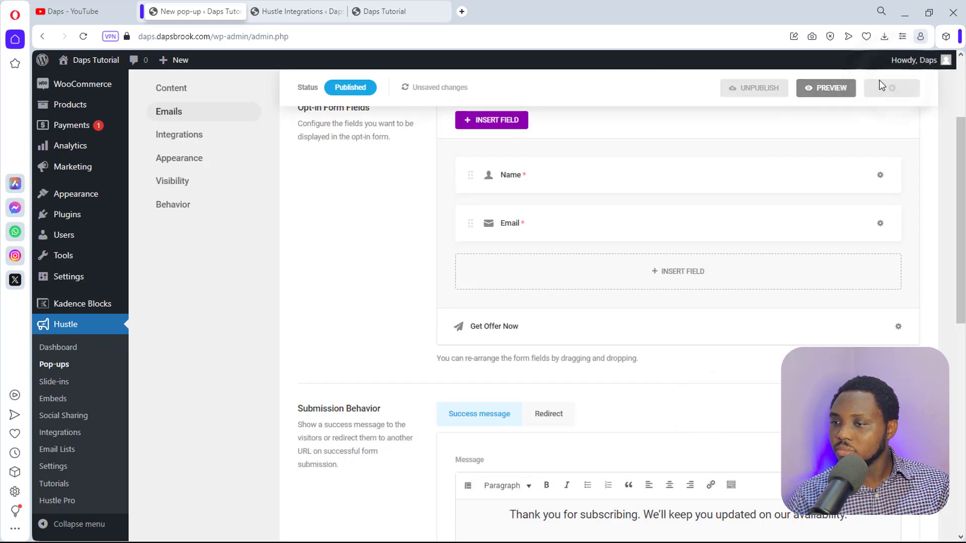
left_click(398, 11)
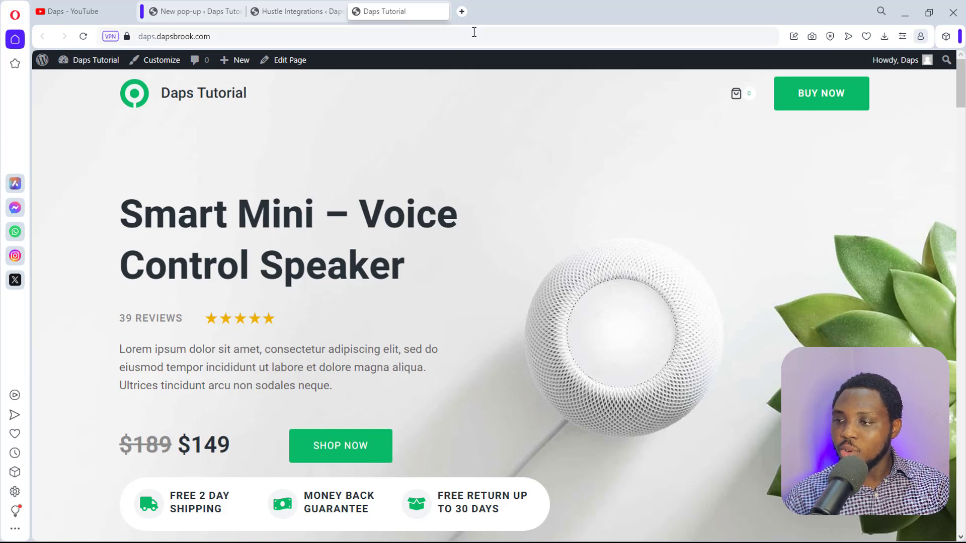
mouse_move(485, 5)
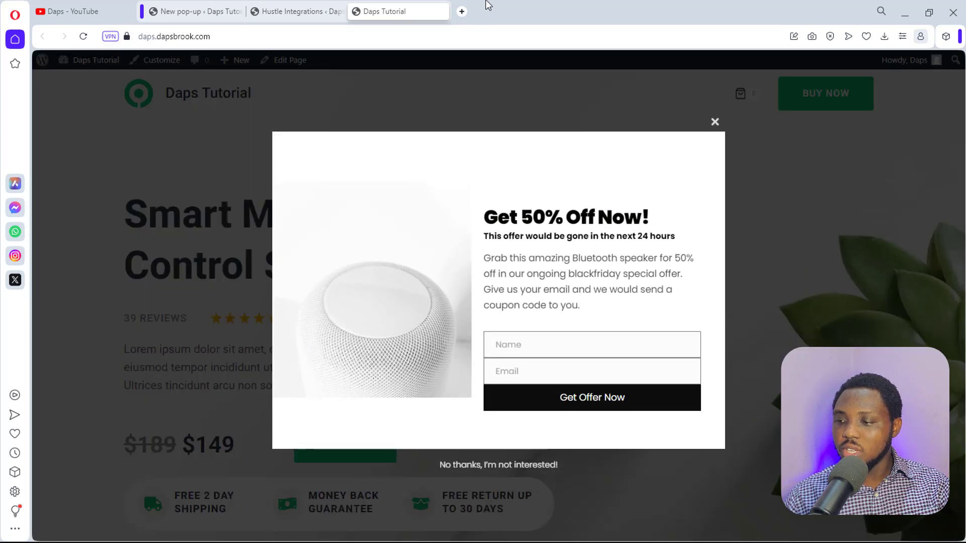